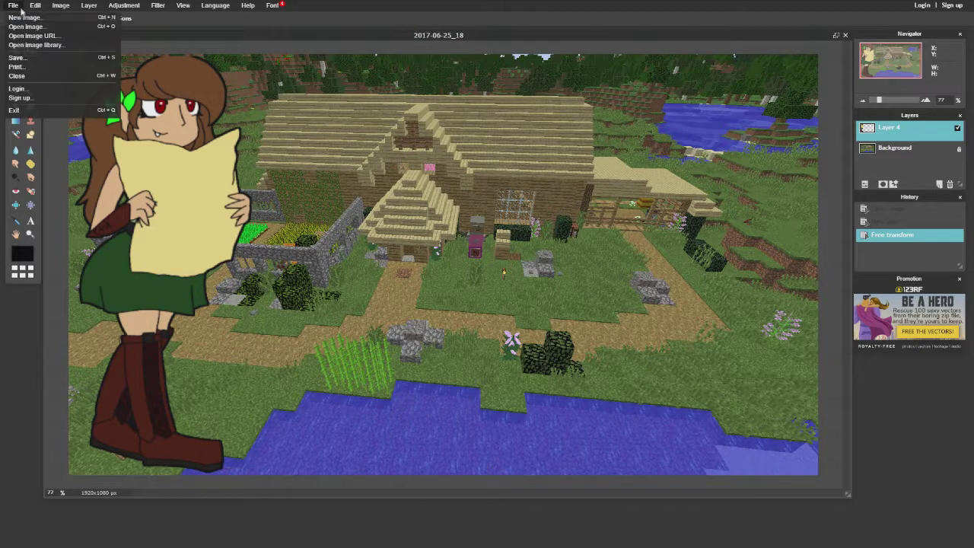
# - Select the Type tool to start adding text
pyautogui.click(30, 222)
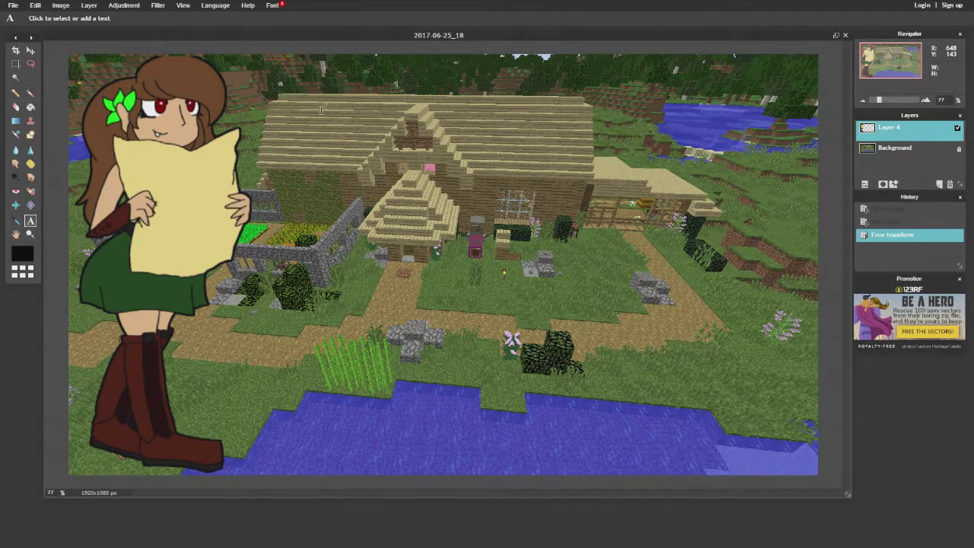
# - Start a text box on the screenshot, keep Verdana as the font, and exit full screen
pyautogui.click(308, 116)
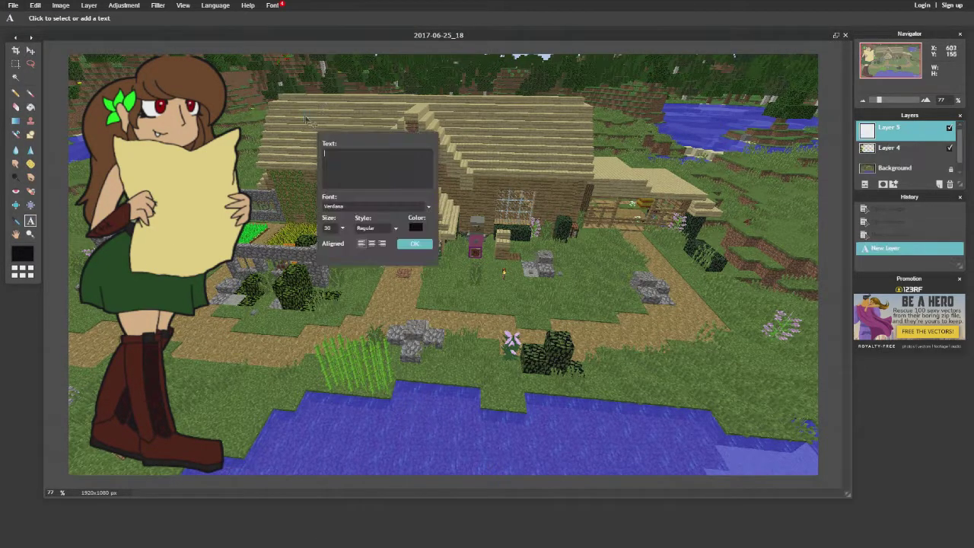
pyautogui.click(388, 208)
pyautogui.scroll(-10, 365, 263)
pyautogui.scroll(-5, 365, 263)
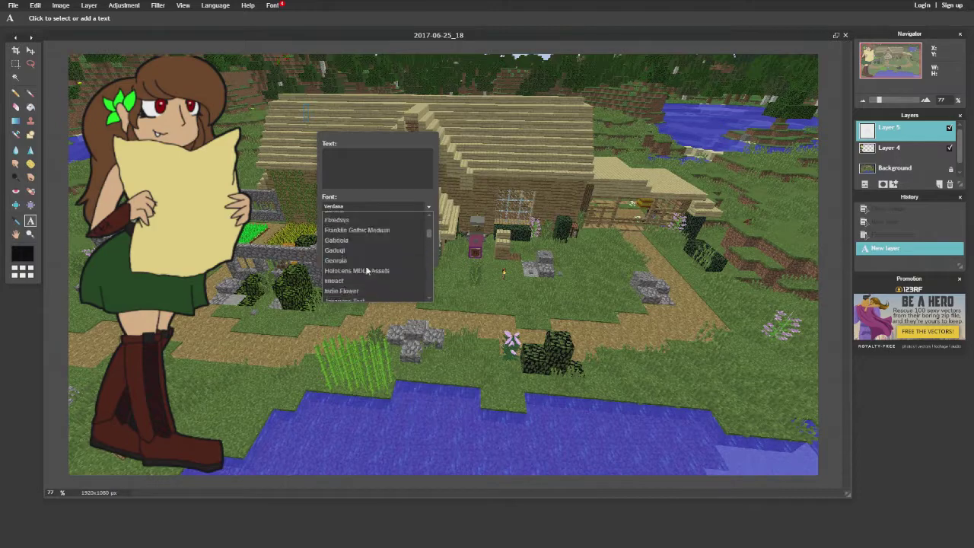
pyautogui.click(367, 167)
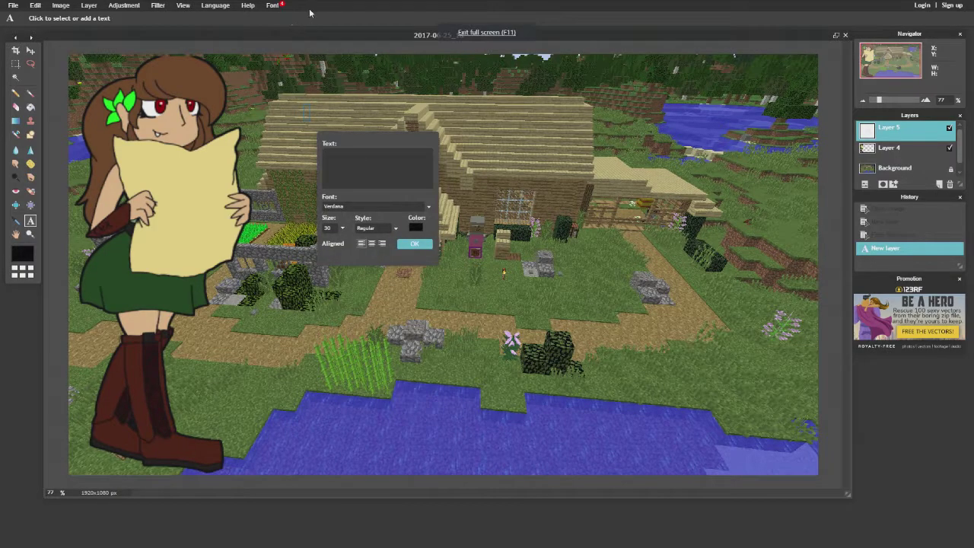
pyautogui.press('F11')
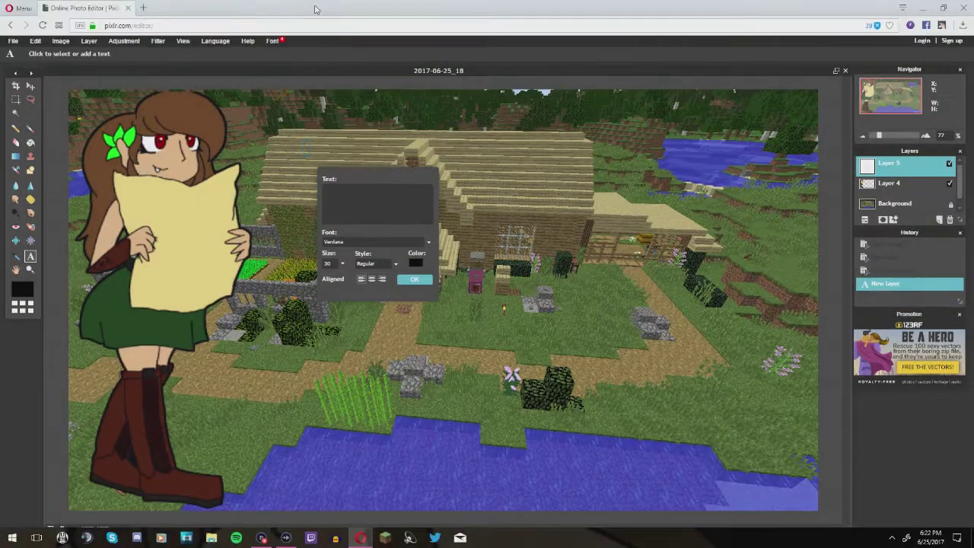
# - Search Google for 'google fonts' in a new tab and open the Google Fonts site
pyautogui.click(139, 7)
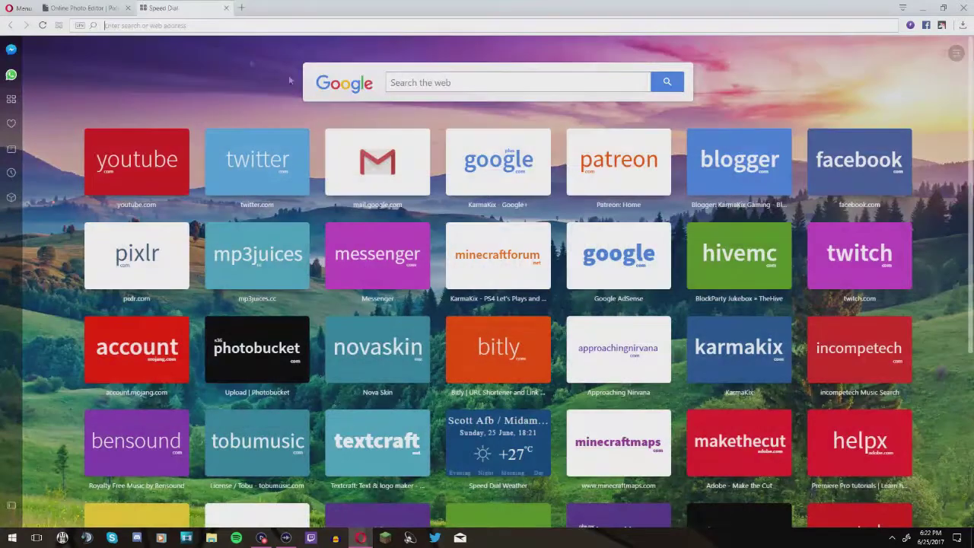
pyautogui.click(426, 84)
pyautogui.write('google')
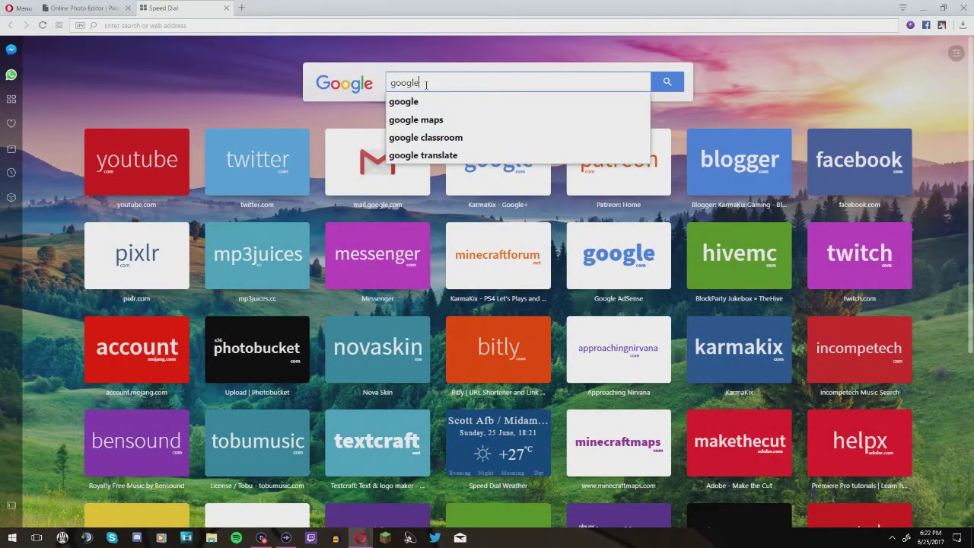
pyautogui.write(' fonts')
pyautogui.press('Return')
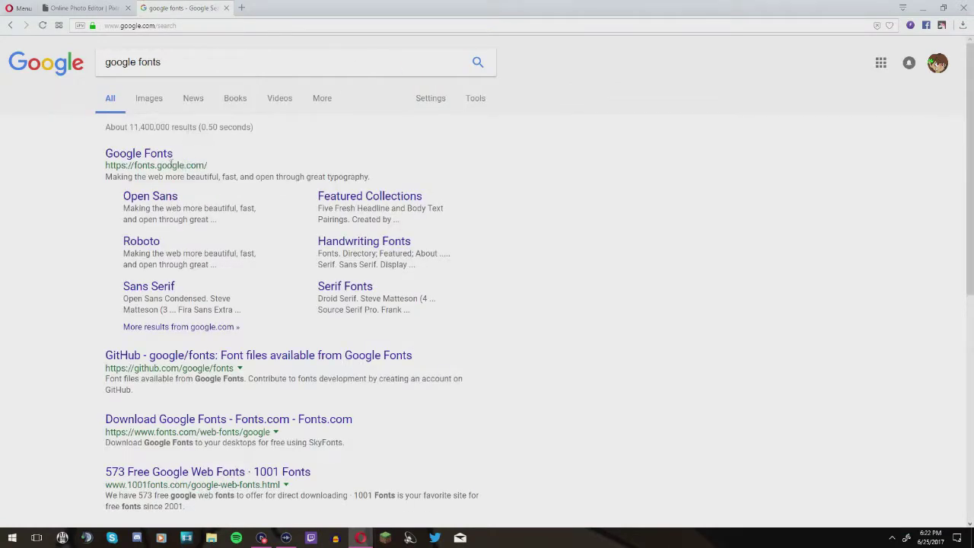
pyautogui.click(151, 155)
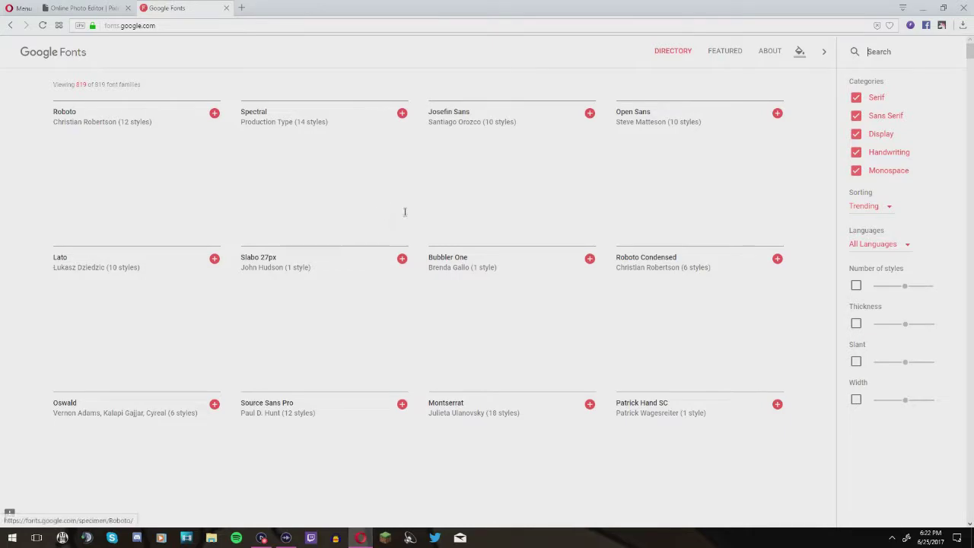
# - Uncheck Serif, Sans Serif, Display and Monospace so only Handwriting fonts are listed
pyautogui.scroll(-1, 623, 181)
pyautogui.scroll(1, 608, 179)
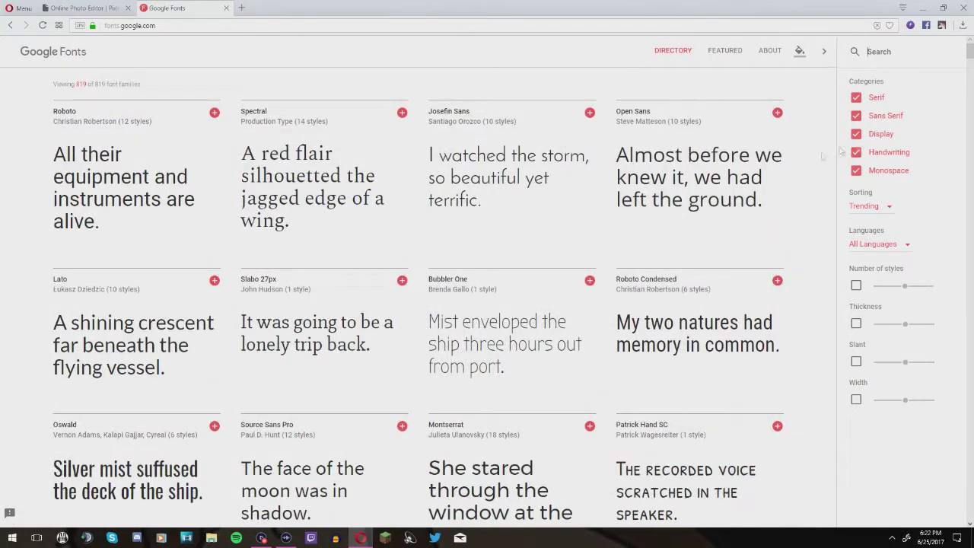
pyautogui.click(856, 98)
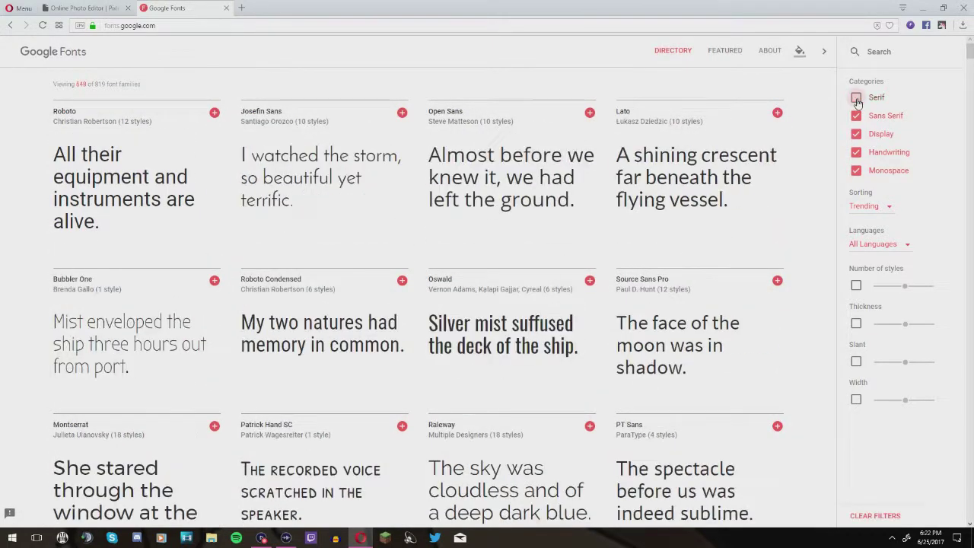
pyautogui.click(856, 97)
pyautogui.click(856, 134)
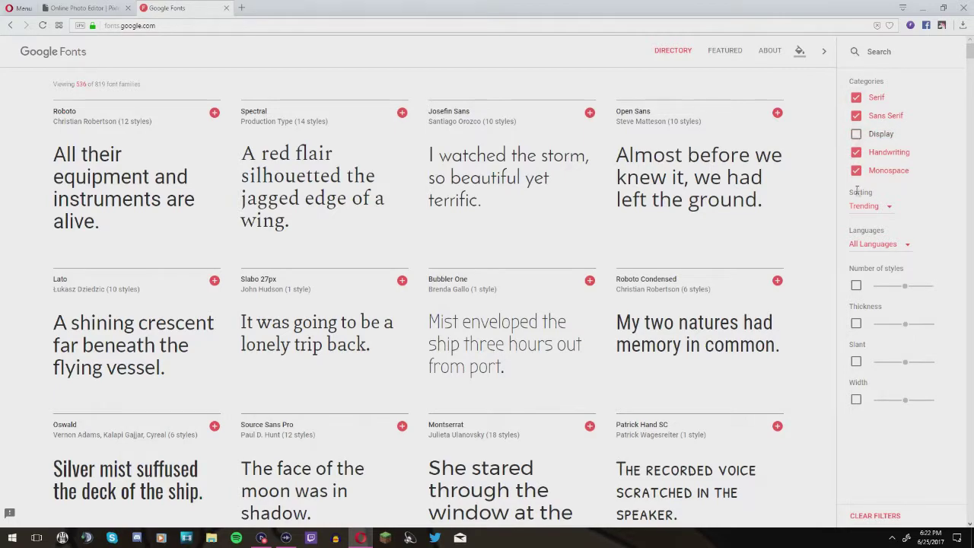
pyautogui.click(856, 171)
pyautogui.click(856, 116)
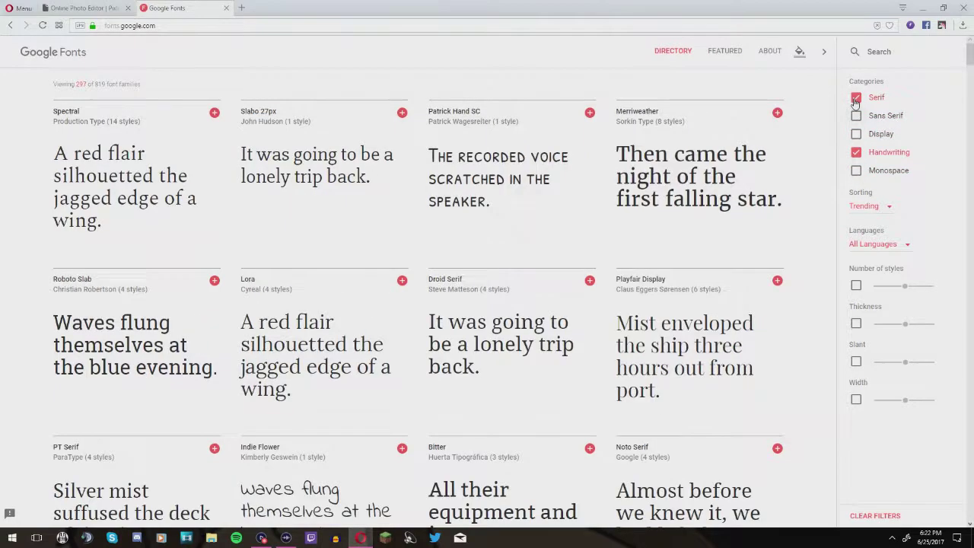
pyautogui.click(856, 97)
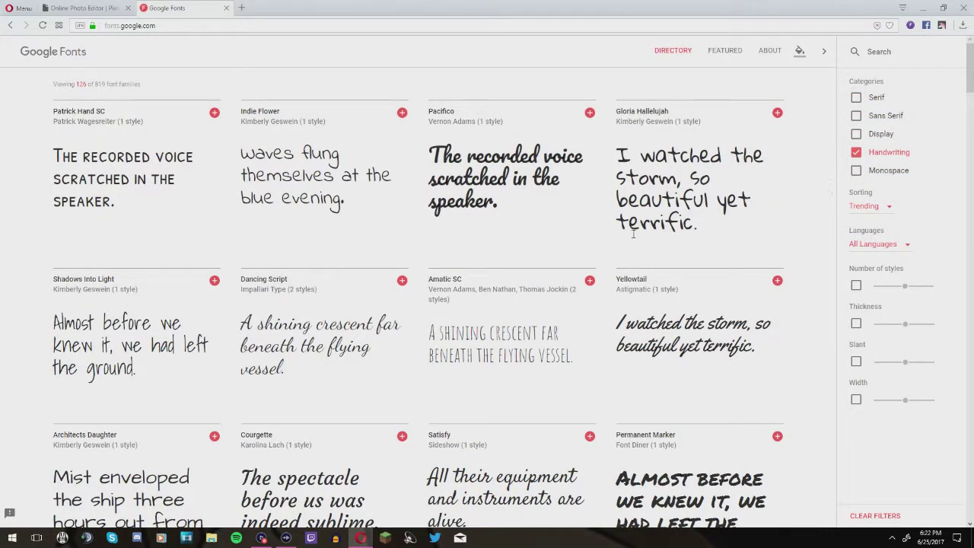
pyautogui.scroll(-4, 632, 234)
pyautogui.scroll(-5, 515, 73)
pyautogui.scroll(8, 624, 228)
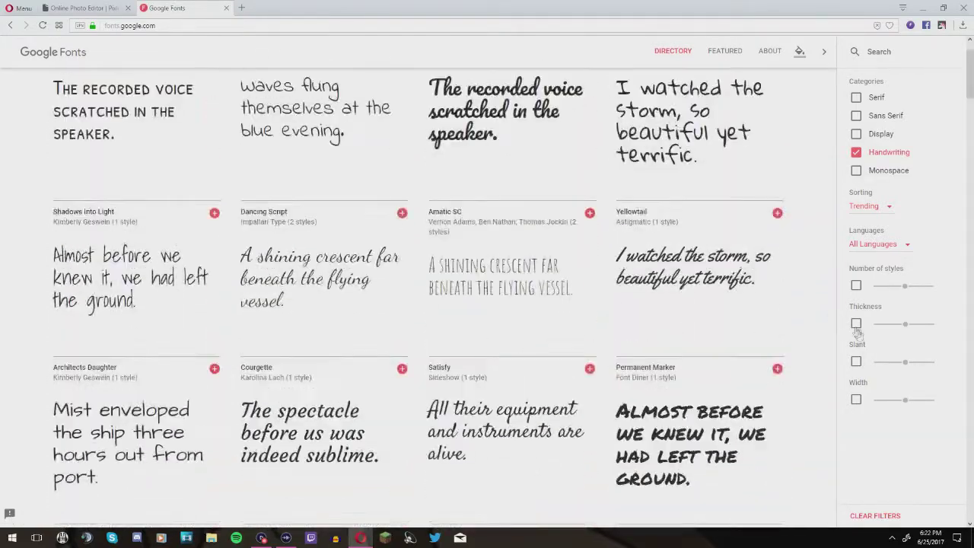
# - Try the Thickness, Slant and Width filters, then clear each one again
pyautogui.click(856, 324)
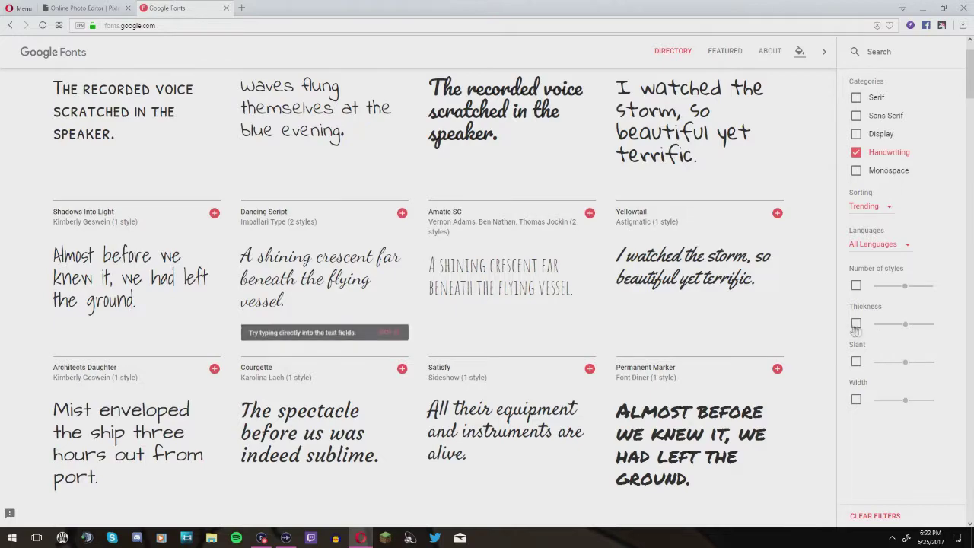
pyautogui.moveTo(886, 329)
pyautogui.mouseDown()
pyautogui.moveTo(922, 327)
pyautogui.moveTo(888, 329)
pyautogui.mouseUp()
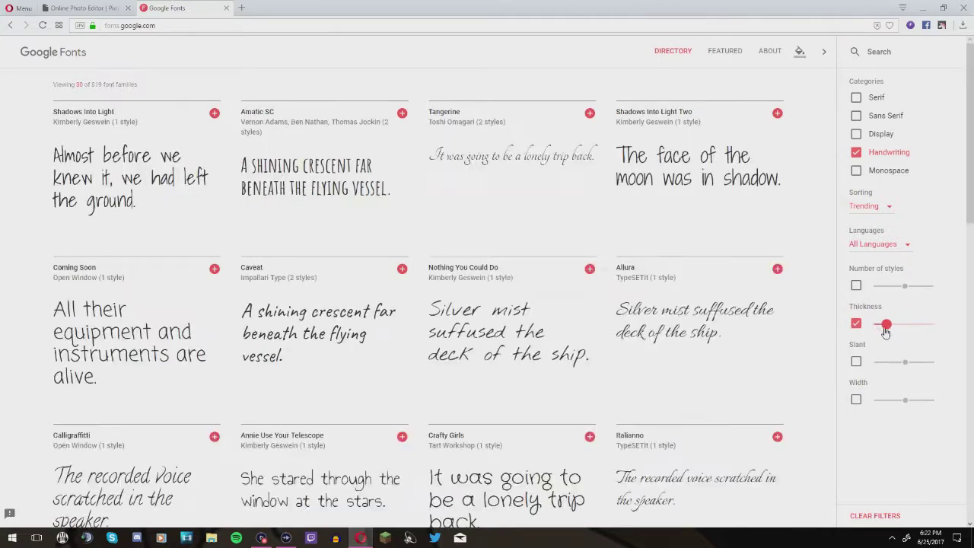
pyautogui.click(858, 325)
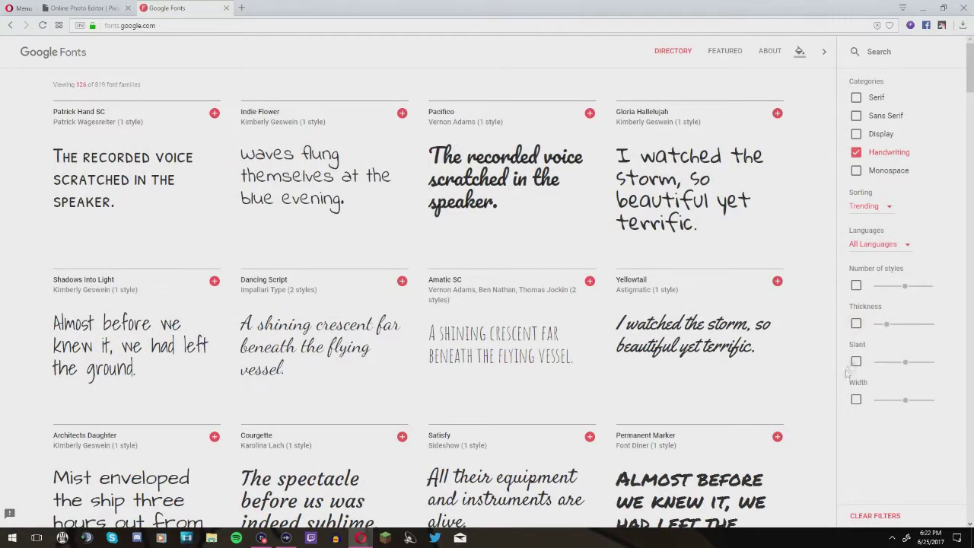
pyautogui.click(857, 363)
pyautogui.click(858, 366)
pyautogui.click(856, 400)
pyautogui.click(856, 400)
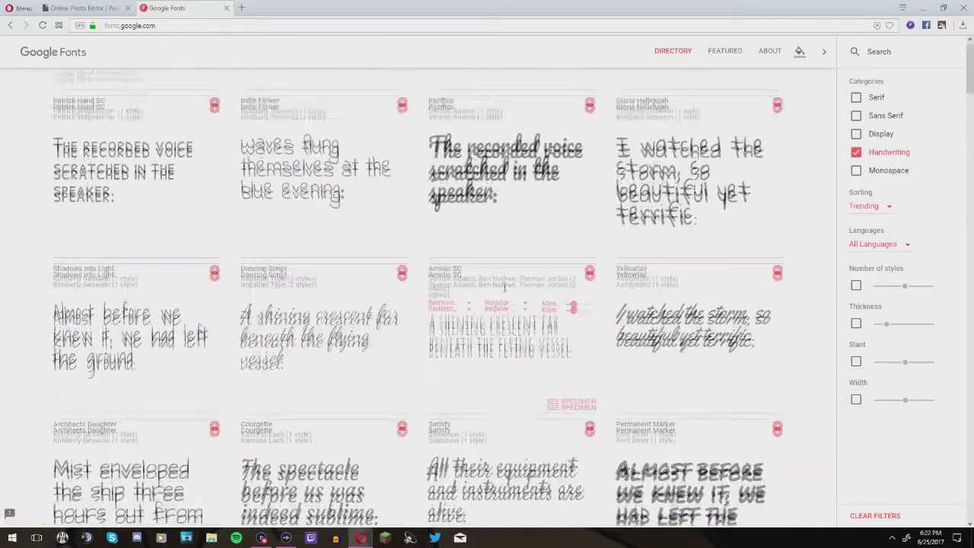
# - Add Patrick Hand SC to the font selection
pyautogui.scroll(-10, 502, 287)
pyautogui.scroll(-8, 491, 281)
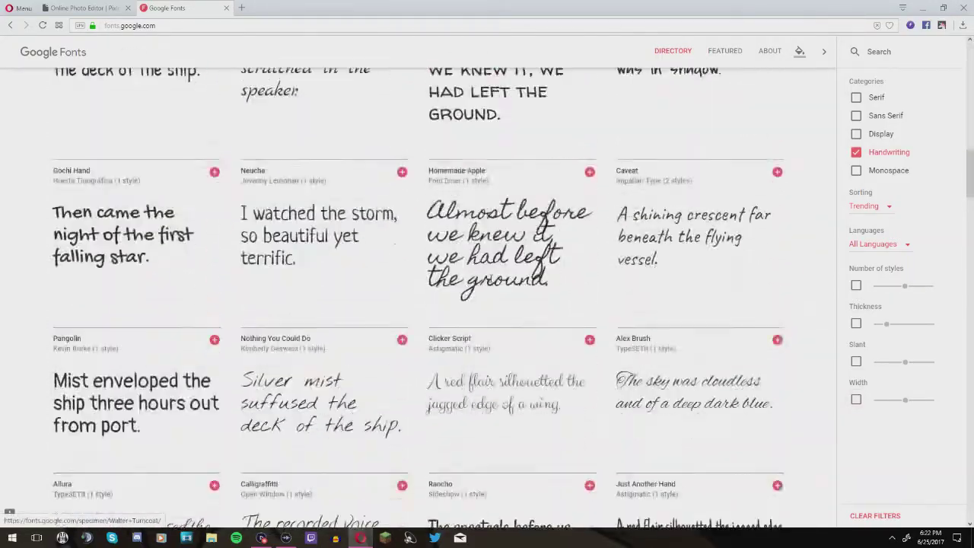
pyautogui.scroll(10, 487, 278)
pyautogui.scroll(5, 481, 275)
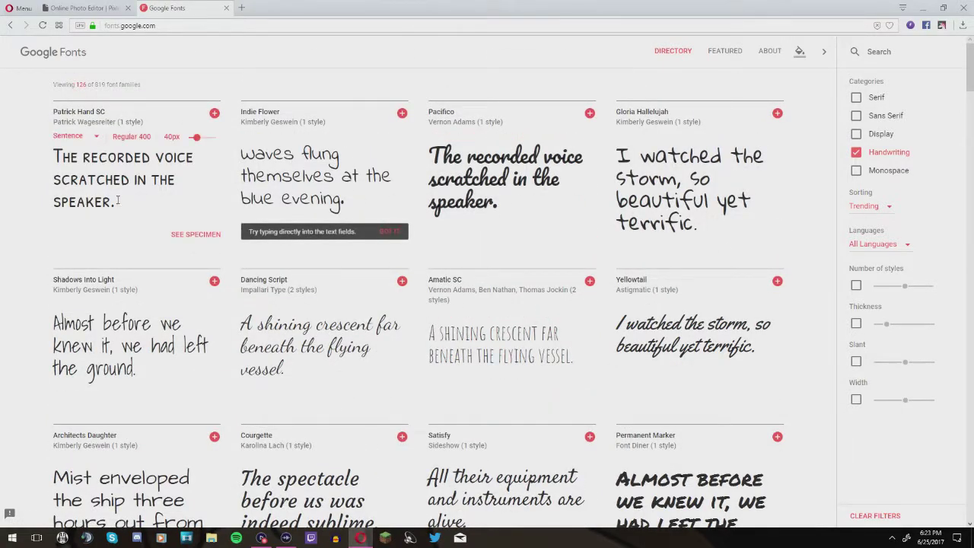
pyautogui.click(215, 113)
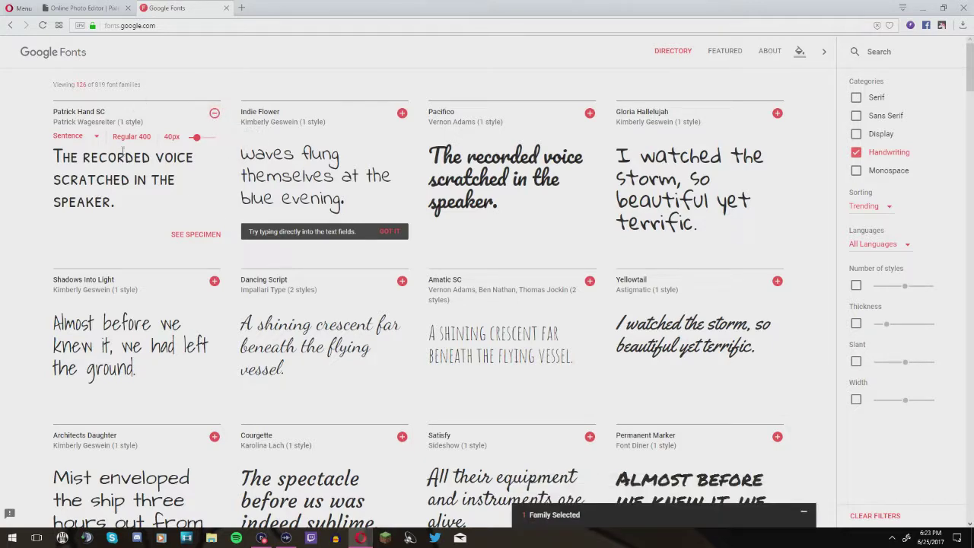
# - Download the Patrick Hand SC font and save Patrick_Hand_SC.zip to the Downloads folder
pyautogui.click(719, 523)
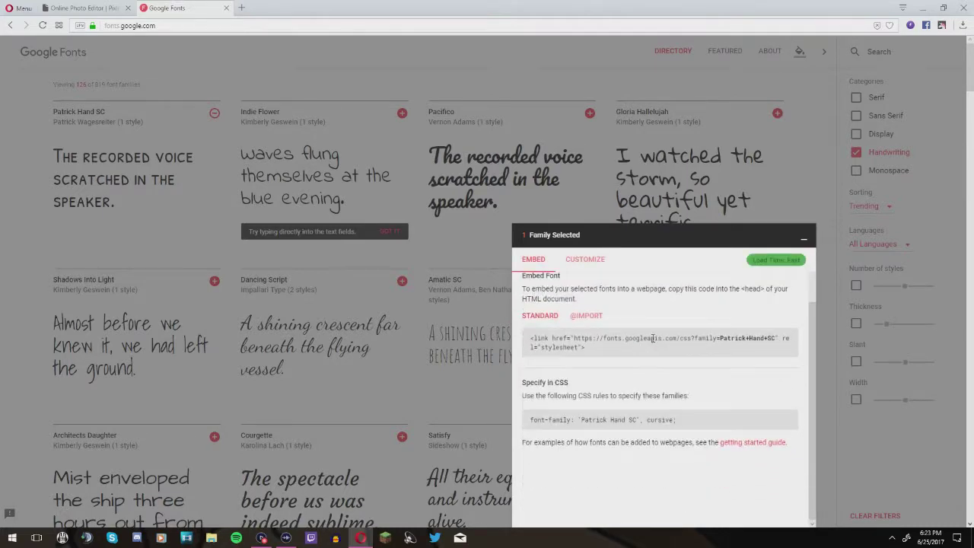
pyautogui.click(793, 263)
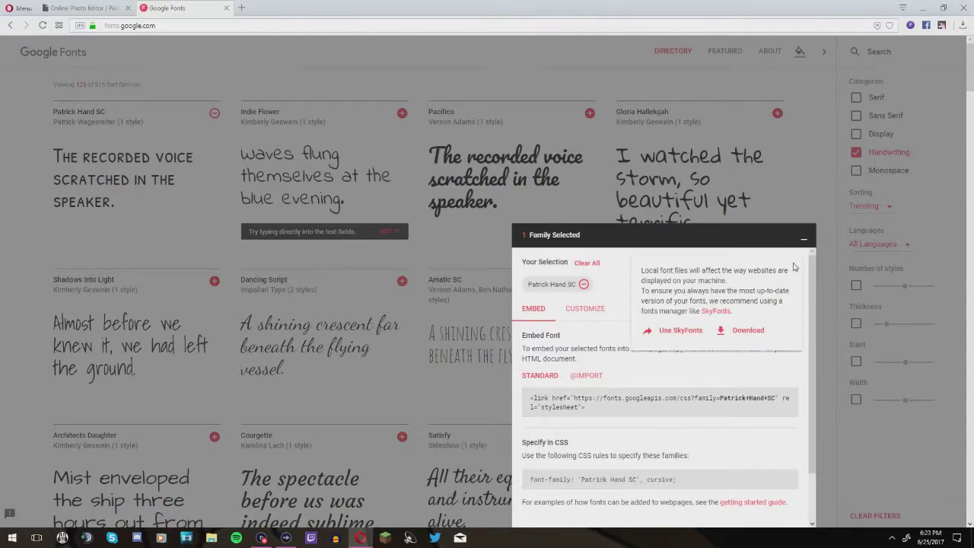
pyautogui.click(744, 330)
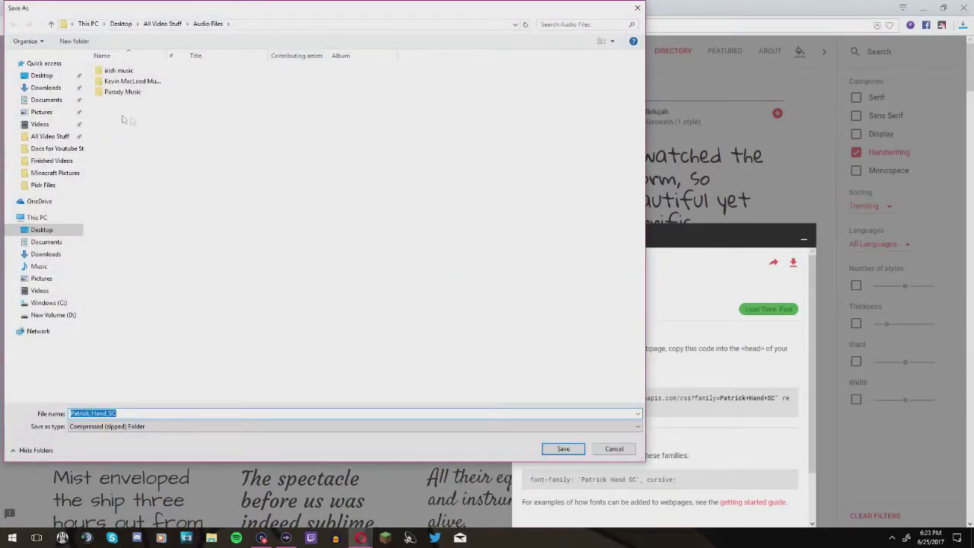
pyautogui.click(47, 89)
pyautogui.click(53, 103)
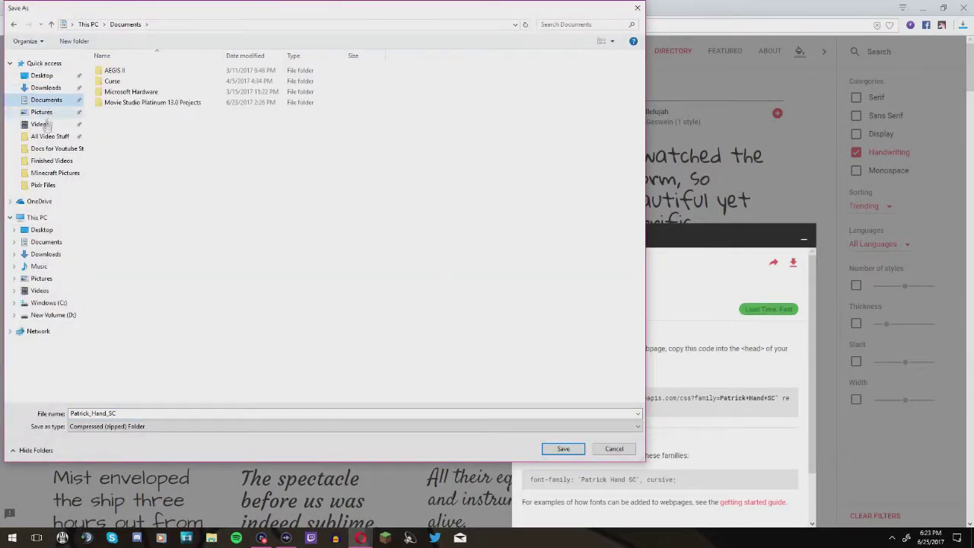
pyautogui.click(45, 88)
pyautogui.click(563, 448)
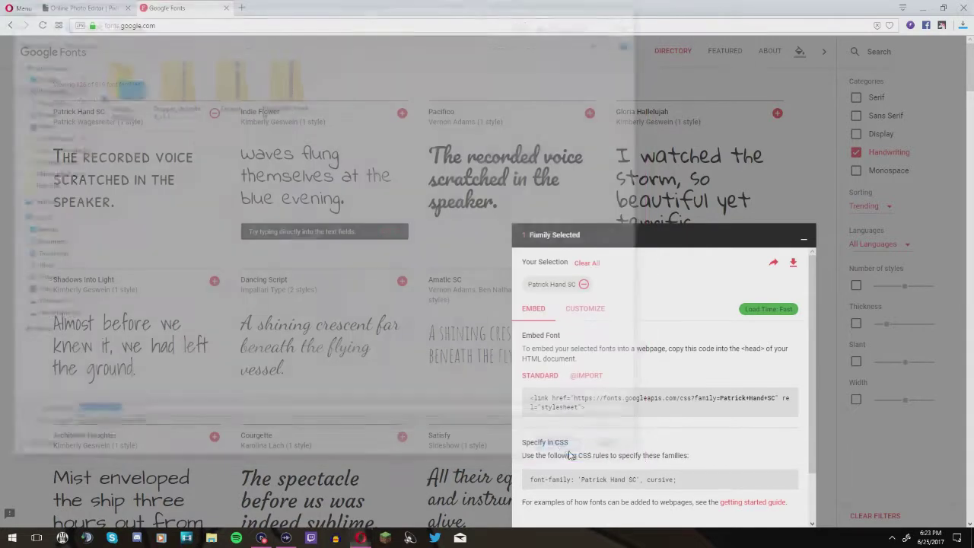
# - Install PatrickHandSC-Regular from the downloaded zip, then close the preview and folder
pyautogui.click(865, 55)
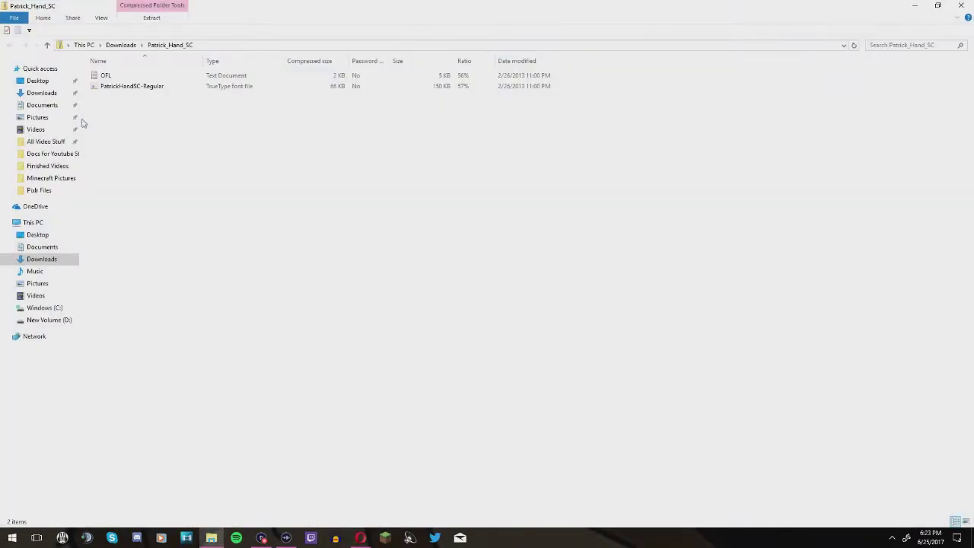
pyautogui.doubleClick(134, 86)
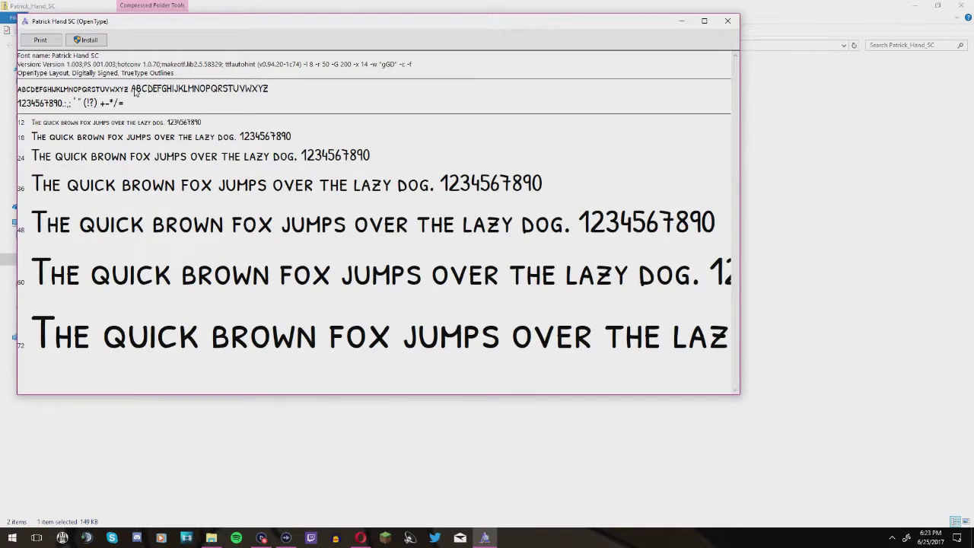
pyautogui.click(89, 41)
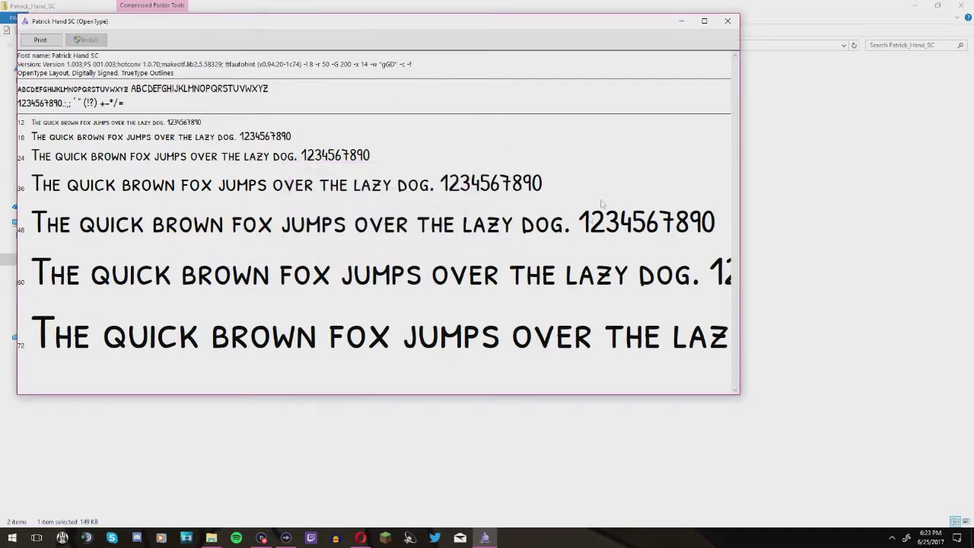
pyautogui.click(726, 21)
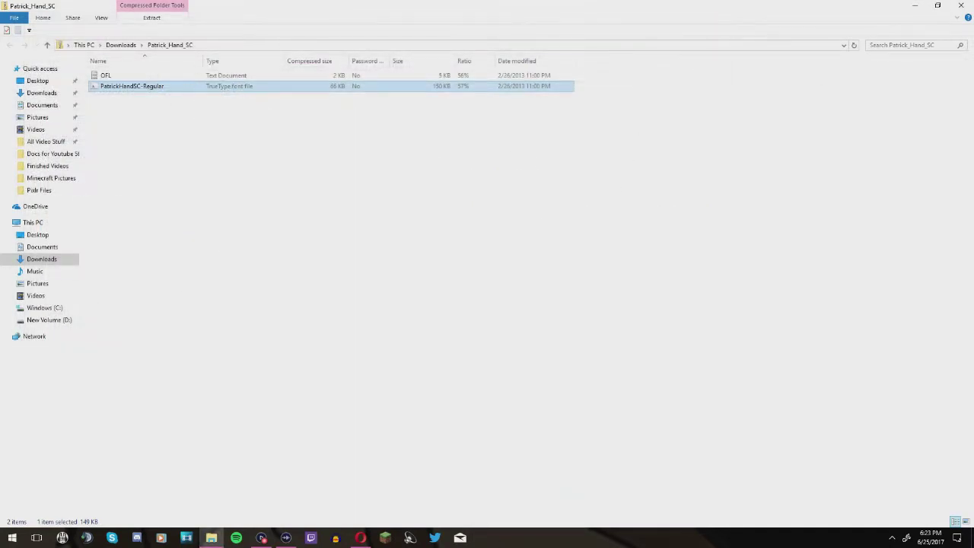
pyautogui.click(960, 5)
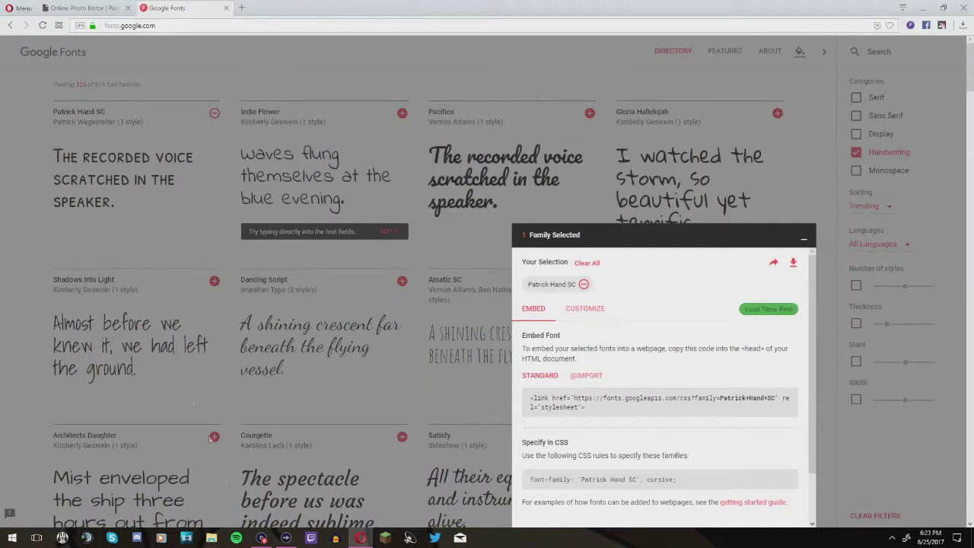
# - Return to Pixlr full screen and choose the Luckiest Guy font in the Text dialog
pyautogui.click(226, 8)
pyautogui.press('F11')
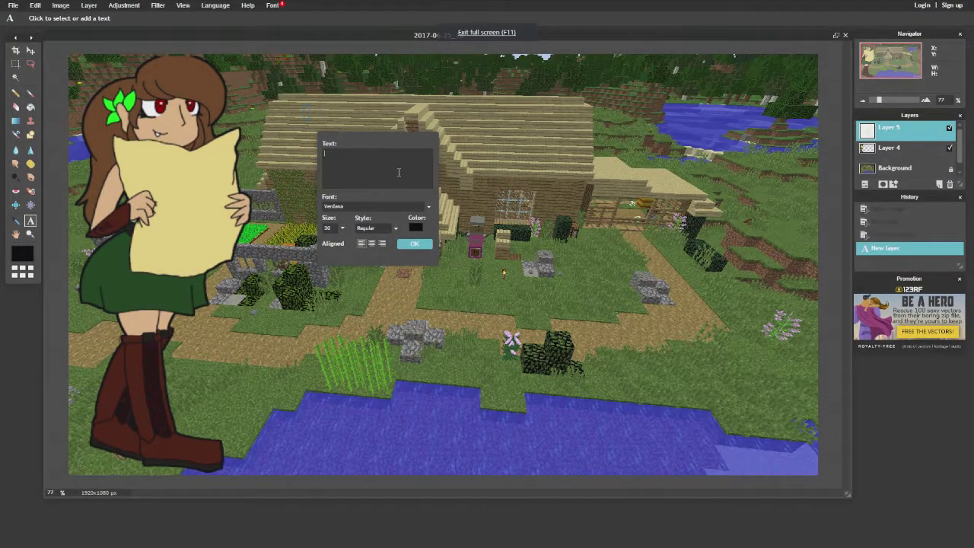
pyautogui.click(359, 203)
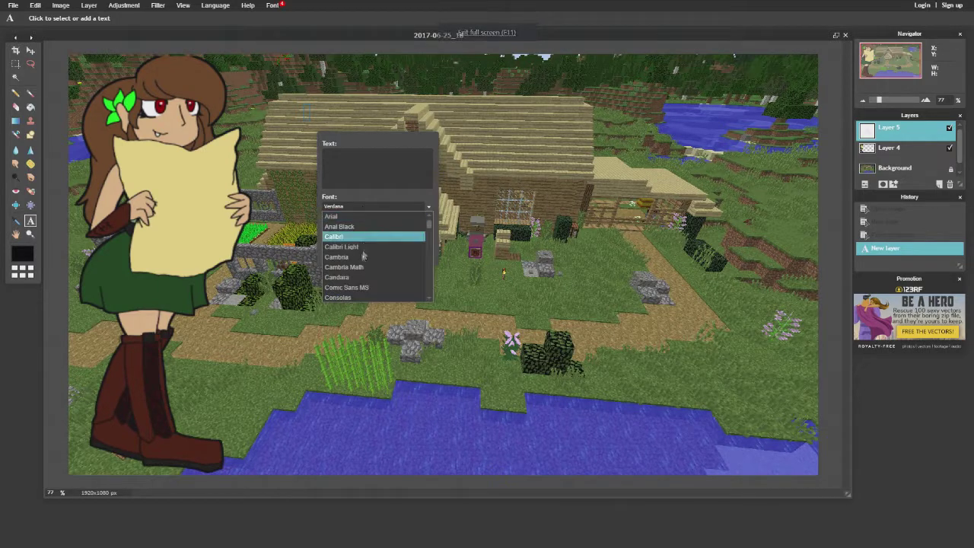
pyautogui.click(361, 282)
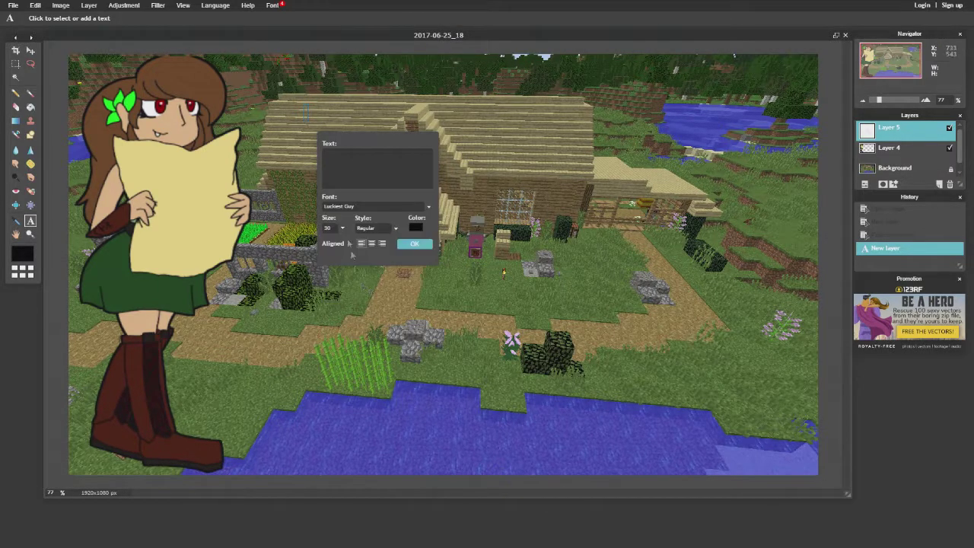
# - Type the 'Minecraft PC Noob' title at size 130 and move it near the top
pyautogui.click(351, 165)
pyautogui.write('Minecraft PC Noob')
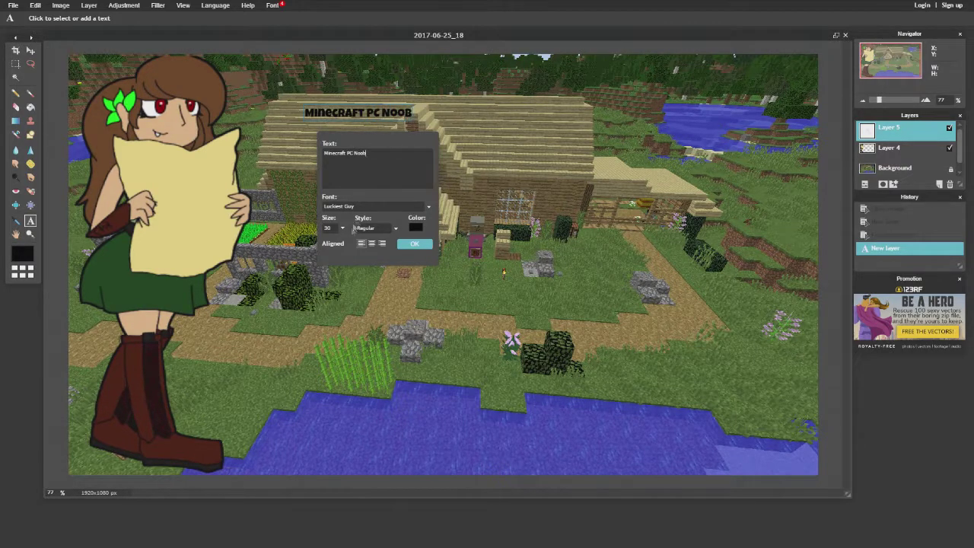
pyautogui.click(342, 227)
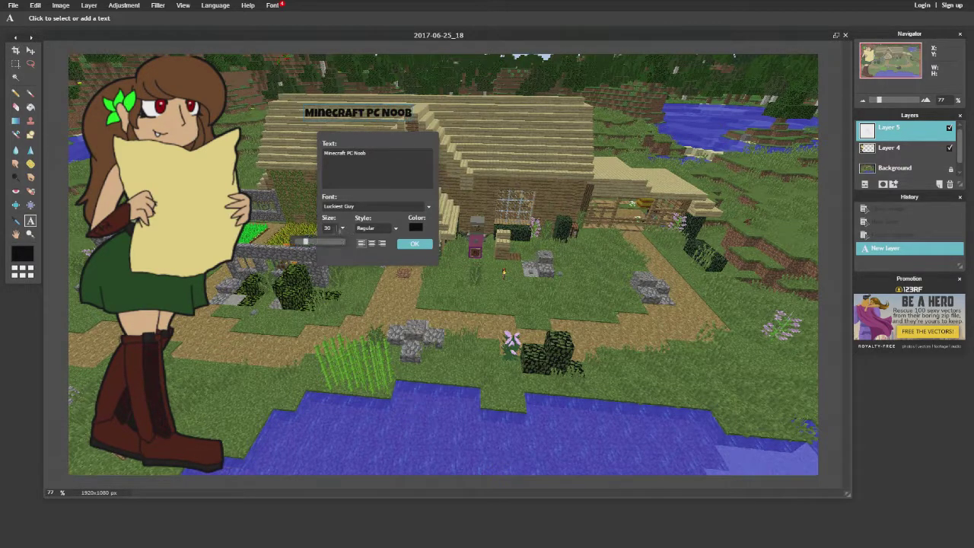
pyautogui.moveTo(316, 242); pyautogui.dragTo(347, 254)
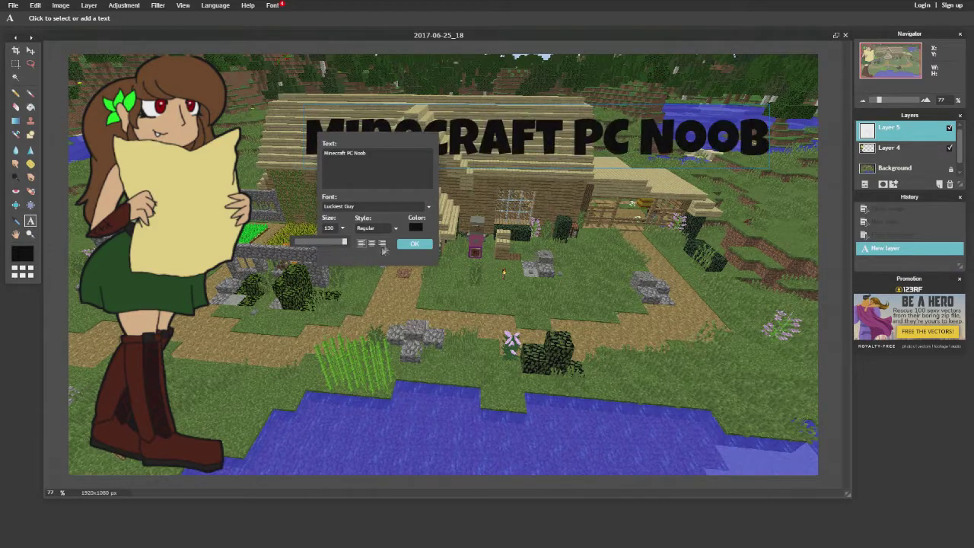
pyautogui.click(382, 137)
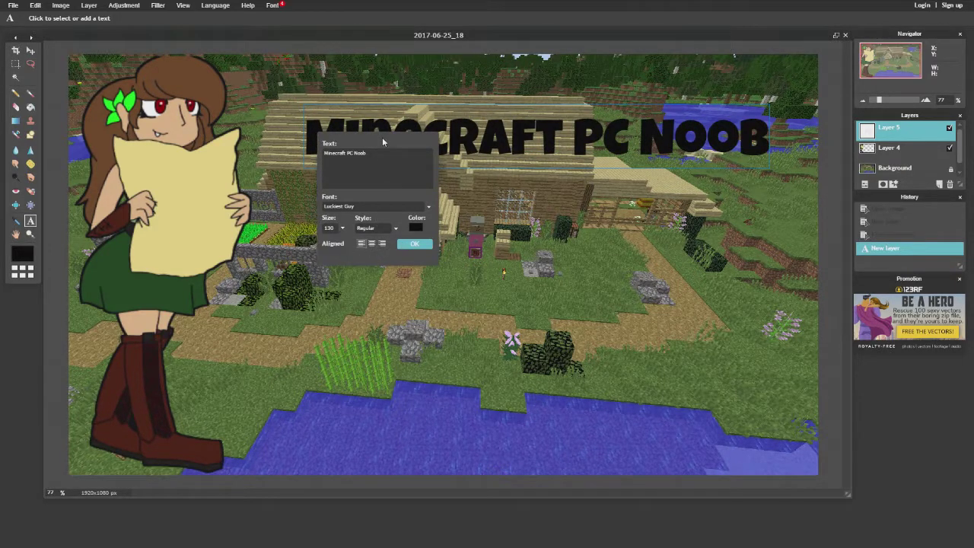
pyautogui.moveTo(382, 137); pyautogui.dragTo(475, 109)
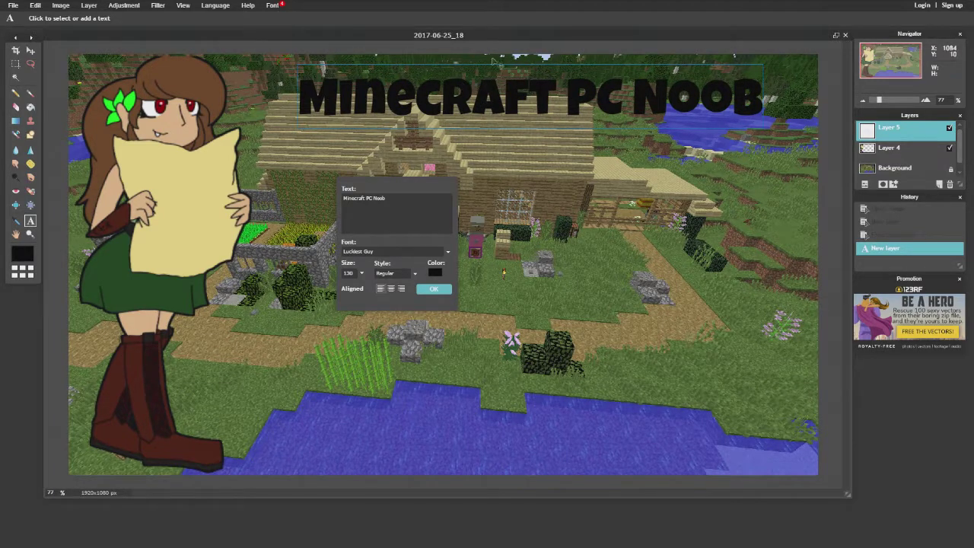
pyautogui.moveTo(524, 100); pyautogui.dragTo(522, 112)
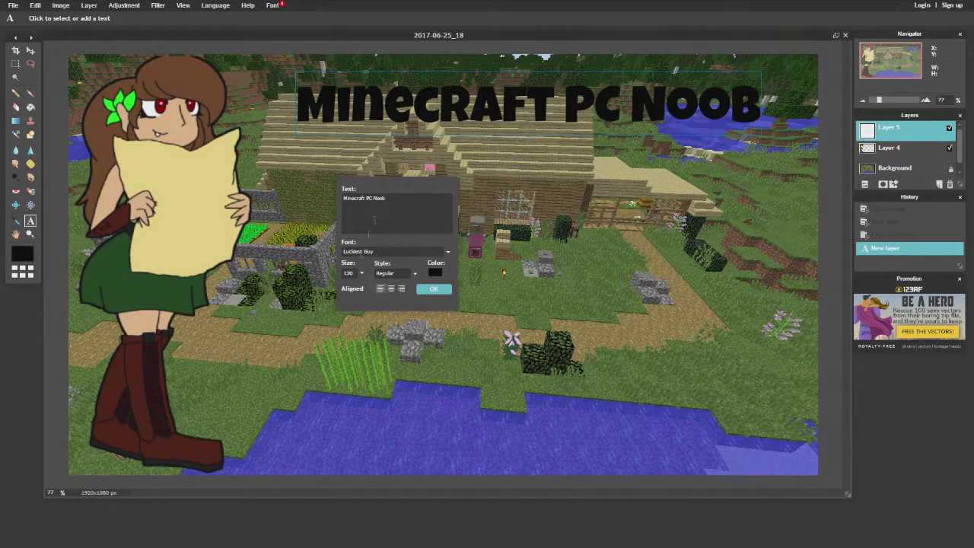
# - Add a second line 'Episode 1' and center-align both title lines
pyautogui.click(397, 203)
pyautogui.write('HT')
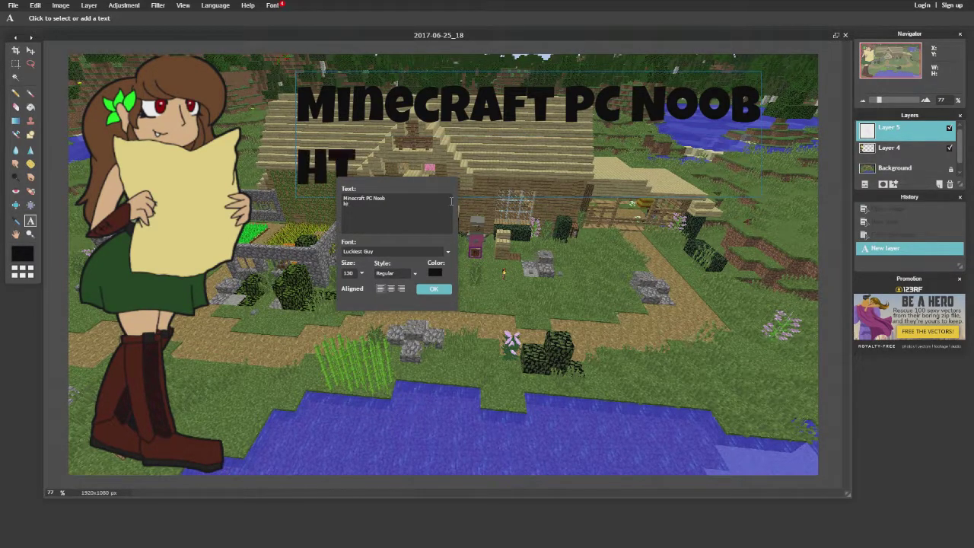
pyautogui.press('BackSpace')
pyautogui.press('BackSpace')
pyautogui.press('BackSpace')
pyautogui.write('e')
pyautogui.press('BackSpace')
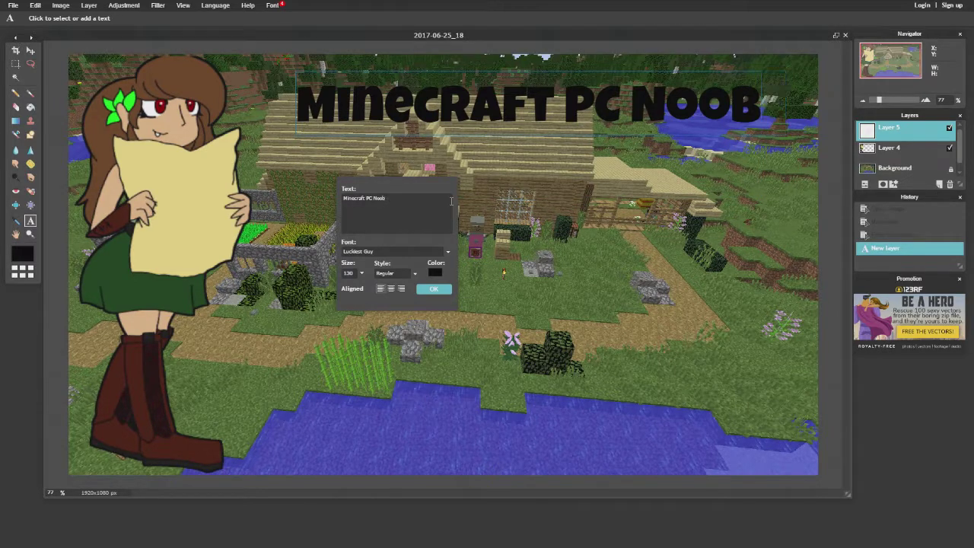
pyautogui.press('Return')
pyautogui.write('Epis')
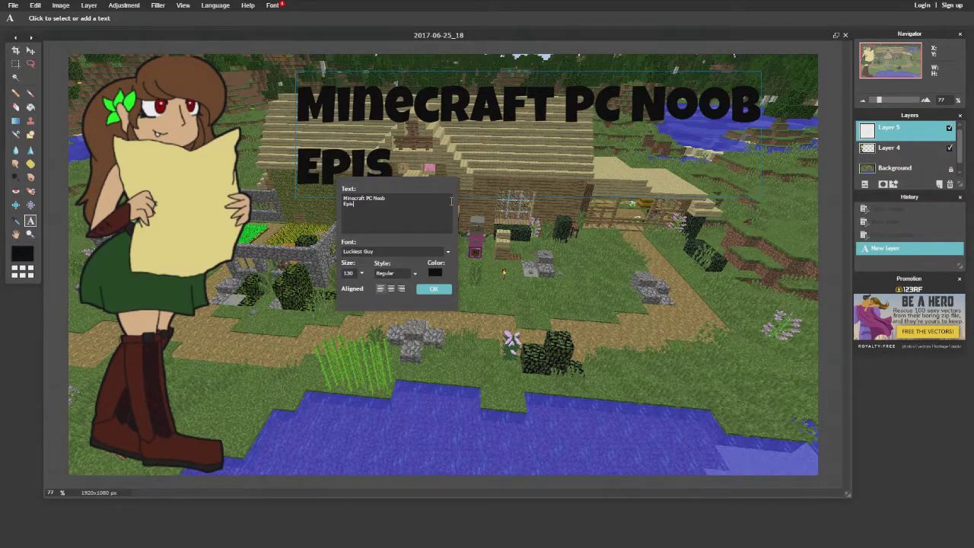
pyautogui.write('ode 12')
pyautogui.press('BackSpace')
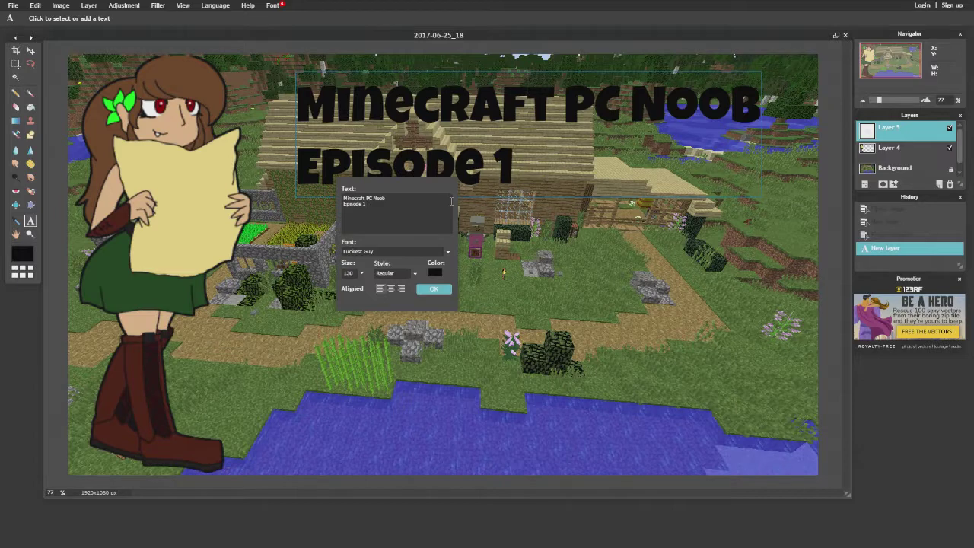
pyautogui.click(391, 290)
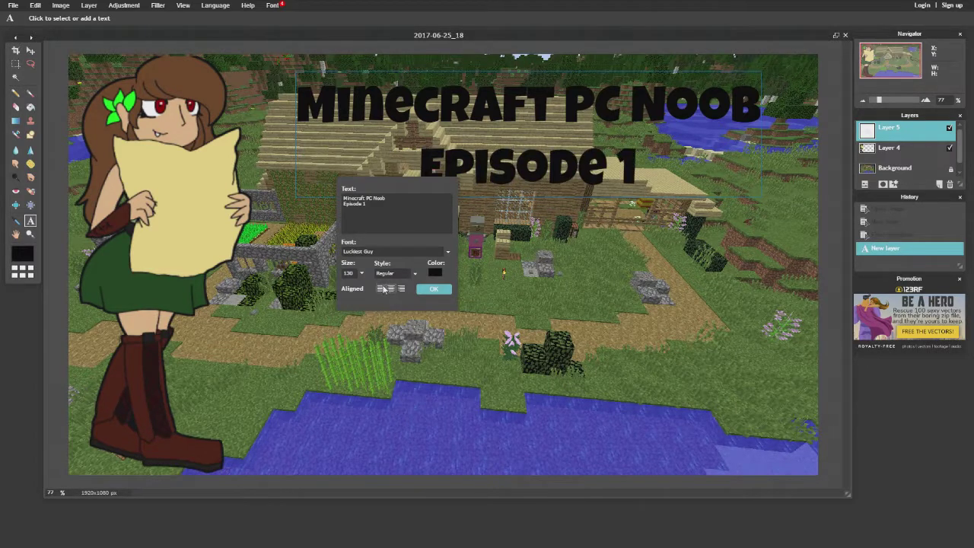
# - Try other sizes and bold, italic, bold italic styles, then keep Regular
pyautogui.click(361, 274)
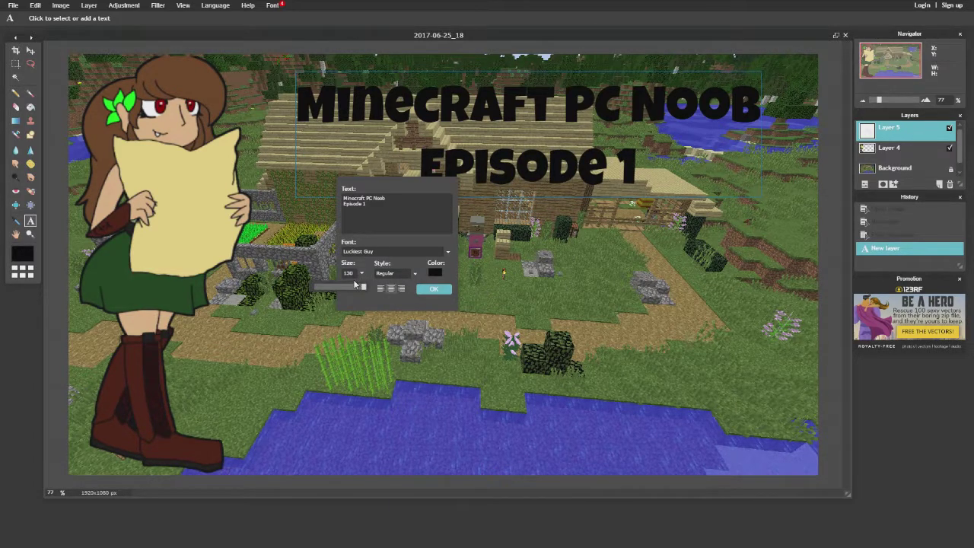
pyautogui.moveTo(362, 291)
pyautogui.mouseDown()
pyautogui.moveTo(314, 289)
pyautogui.moveTo(367, 300)
pyautogui.mouseUp()
pyautogui.click(415, 273)
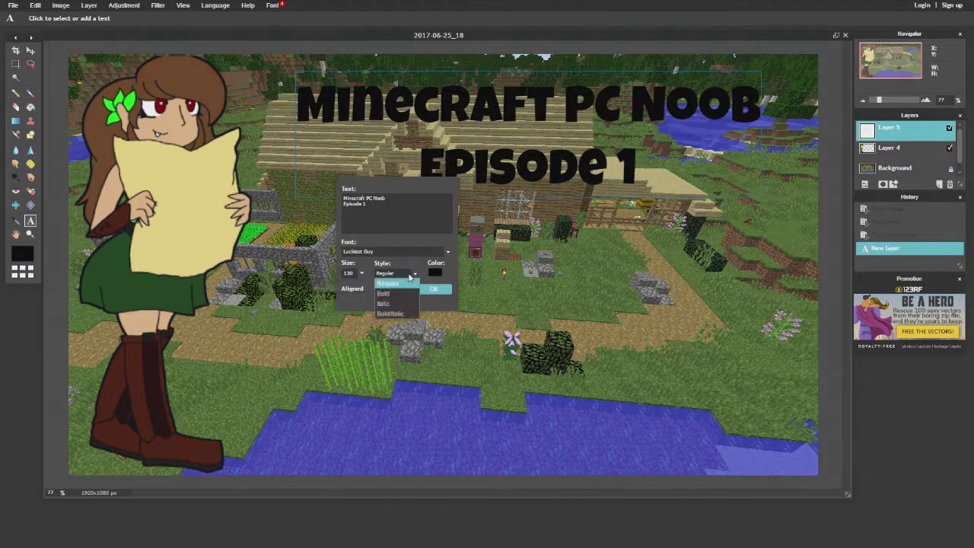
pyautogui.click(404, 280)
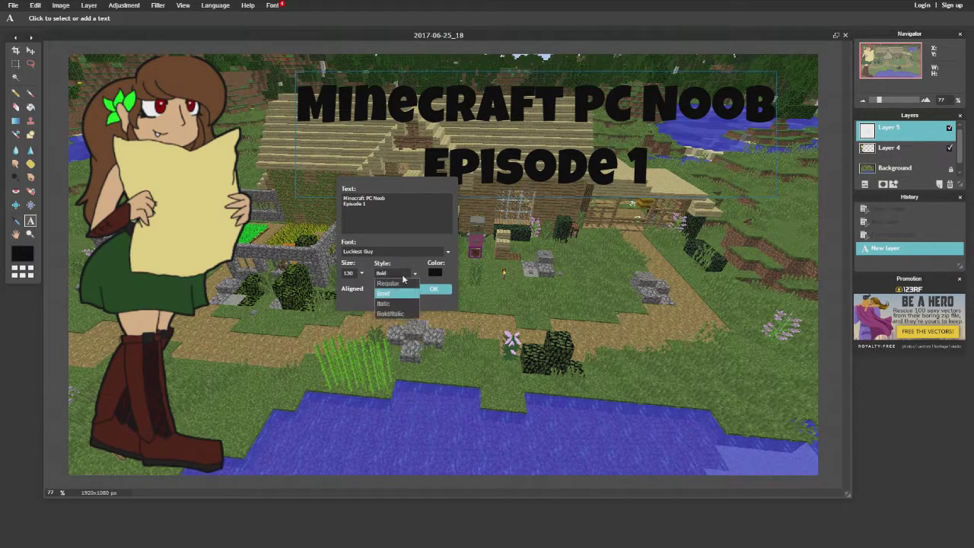
pyautogui.click(401, 304)
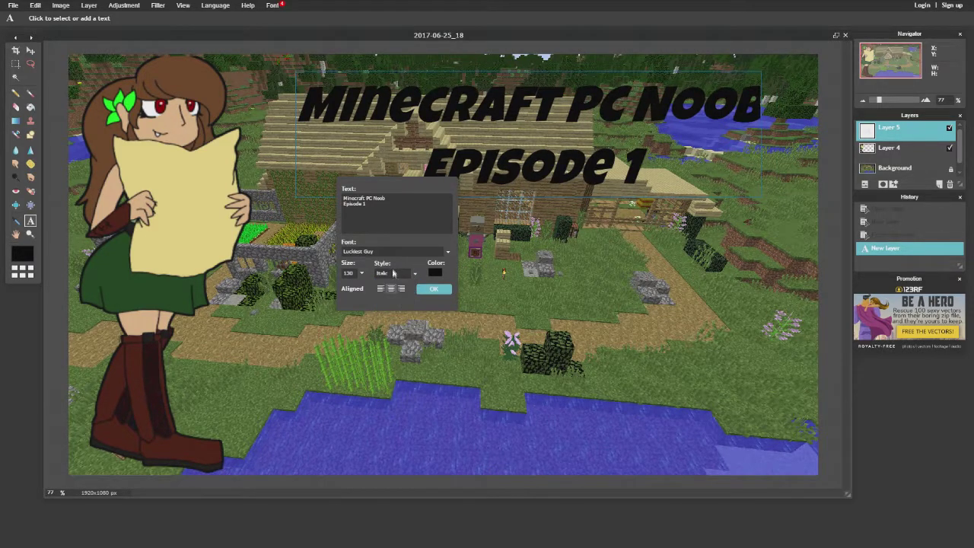
pyautogui.click(394, 274)
pyautogui.click(401, 315)
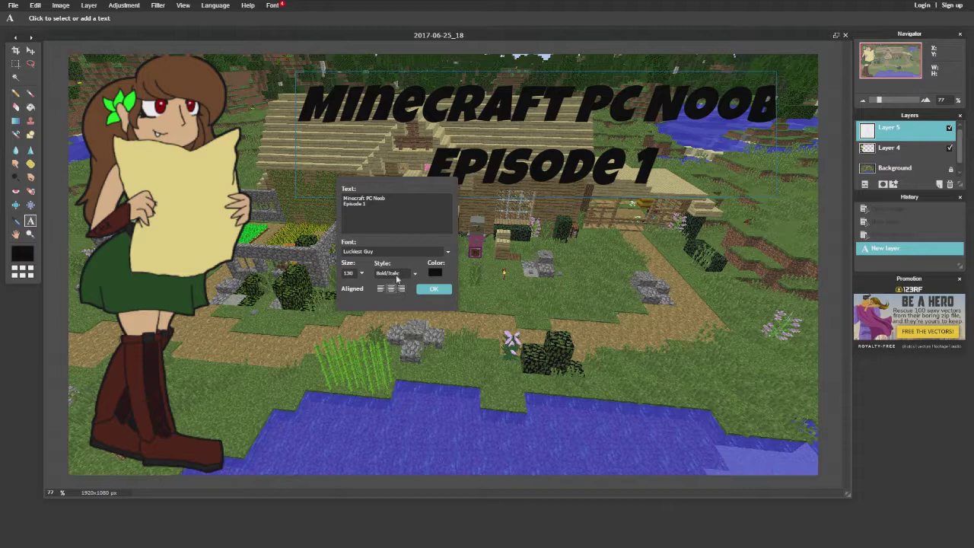
pyautogui.click(396, 279)
pyautogui.click(392, 284)
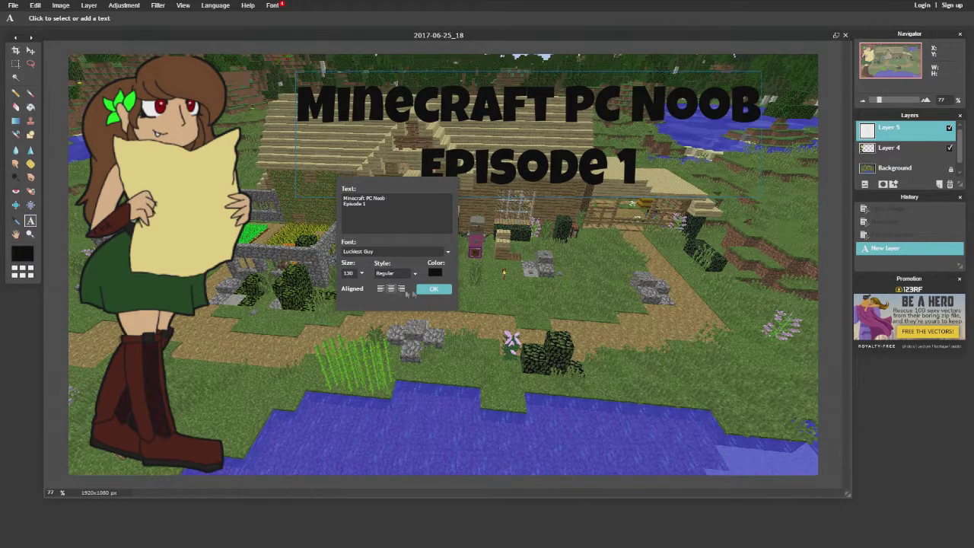
# - Try blue, green, grey and beige, then set the title colour to red ff1500
pyautogui.click(434, 271)
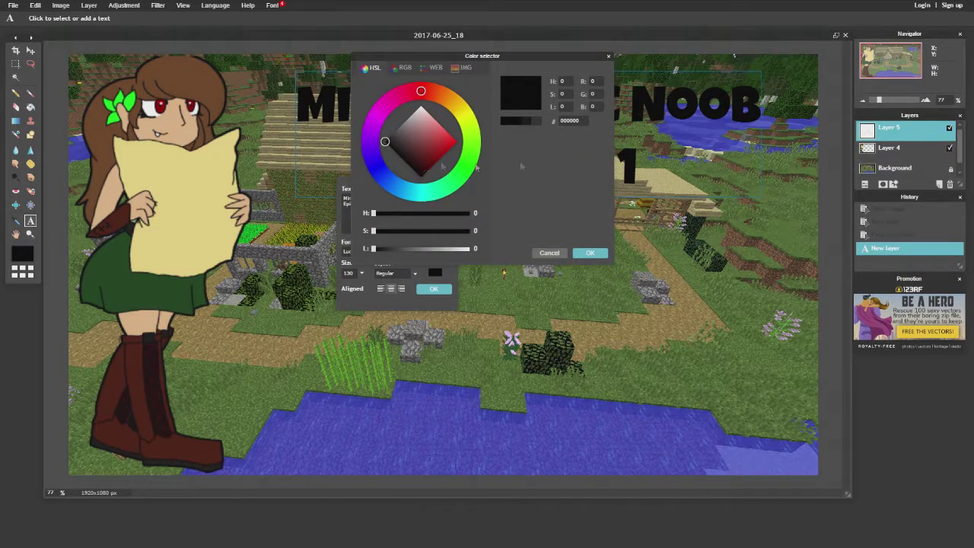
pyautogui.click(702, 126)
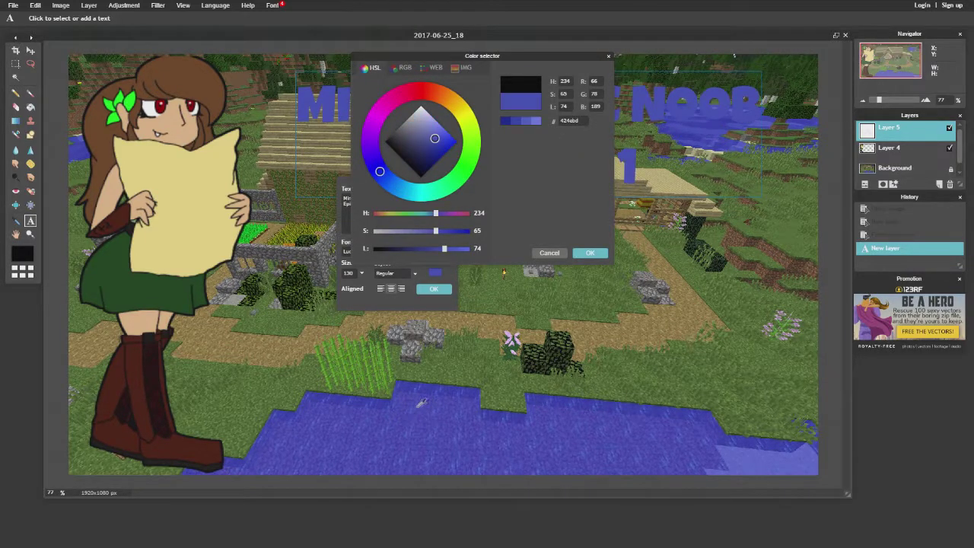
pyautogui.click(383, 426)
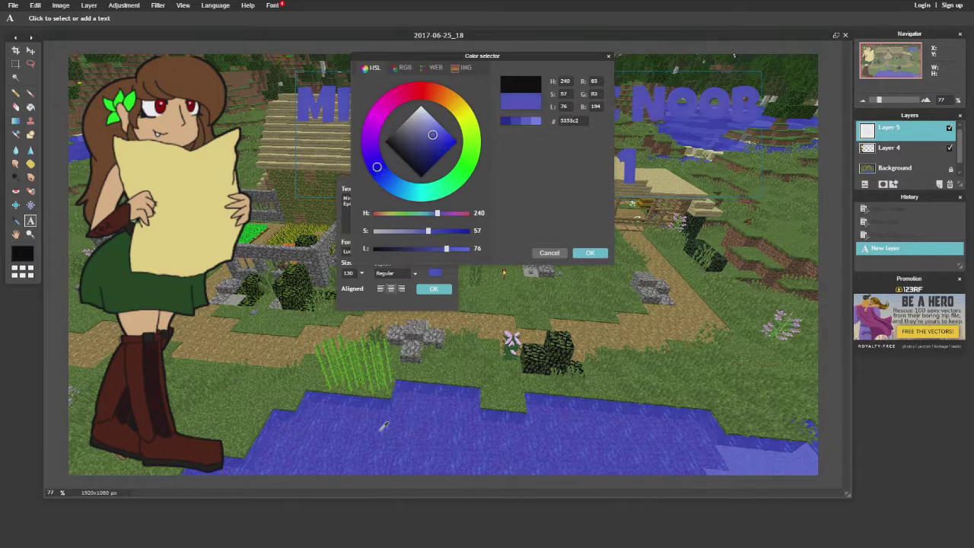
pyautogui.click(281, 387)
pyautogui.click(455, 380)
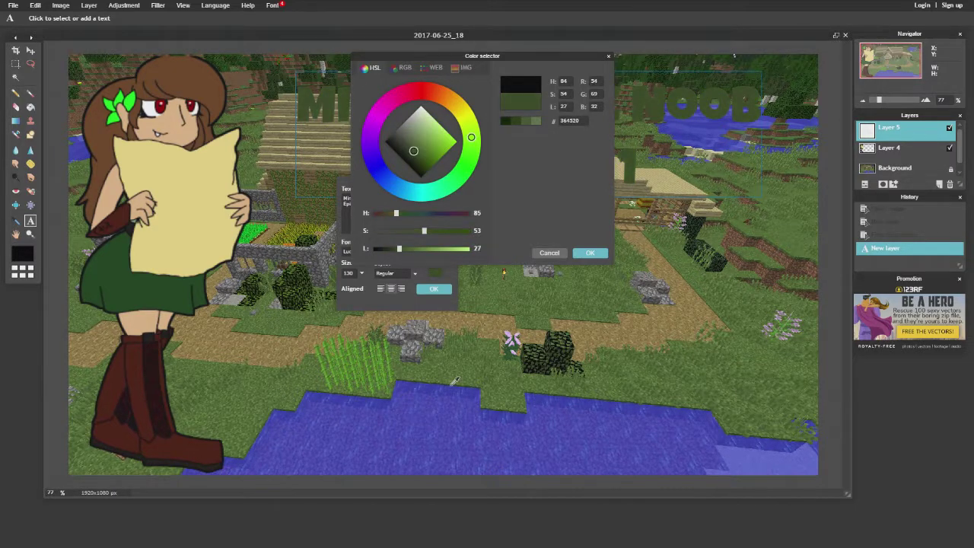
pyautogui.click(308, 222)
pyautogui.click(274, 132)
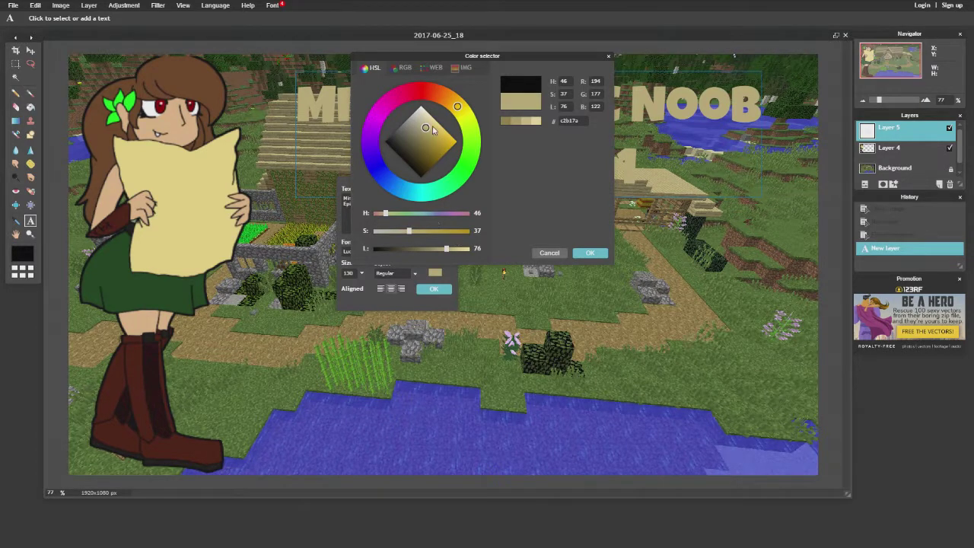
pyautogui.moveTo(388, 131); pyautogui.dragTo(425, 91)
pyautogui.click(457, 142)
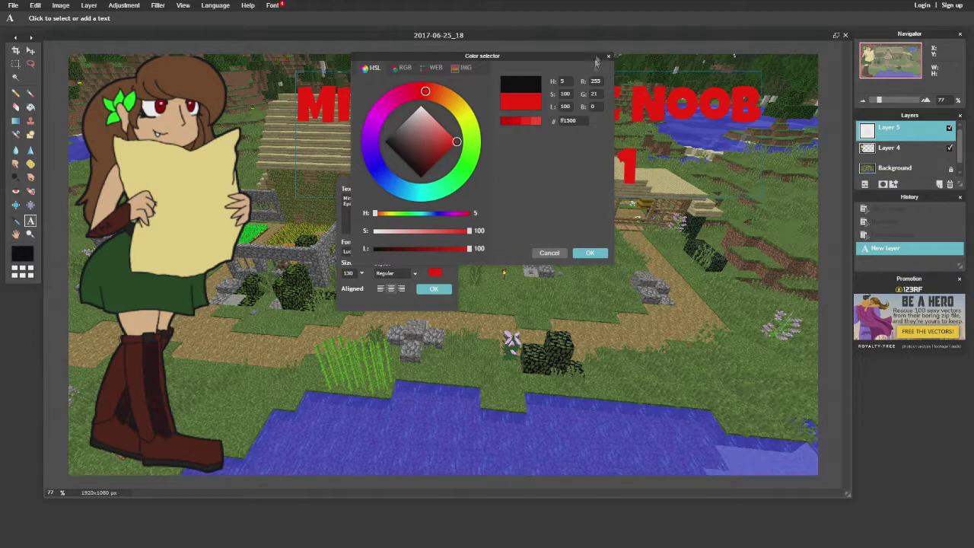
pyautogui.click(591, 253)
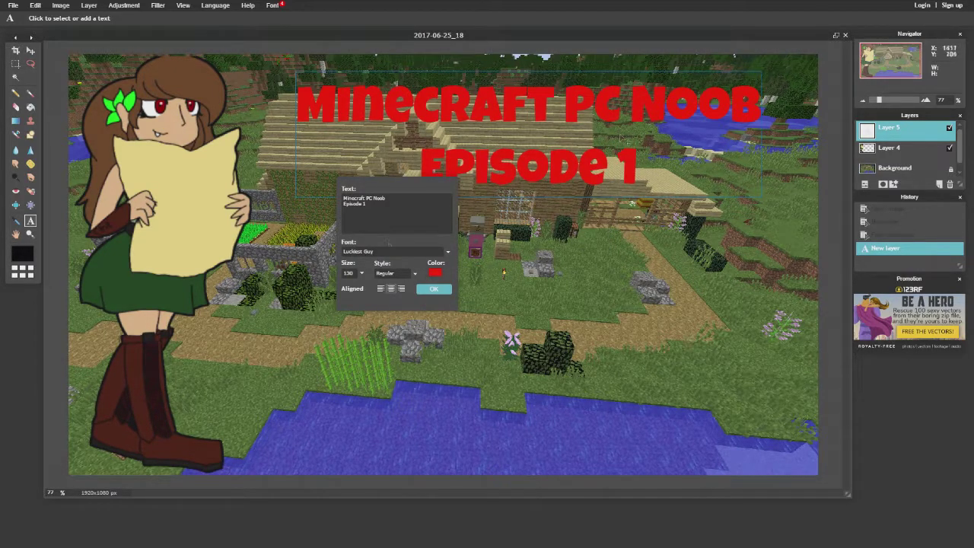
# - Delete the 'Episode 1' line so the title reads 'Minecraft PC Noob', and apply it
pyautogui.press('BackSpace')
pyautogui.press('BackSpace')
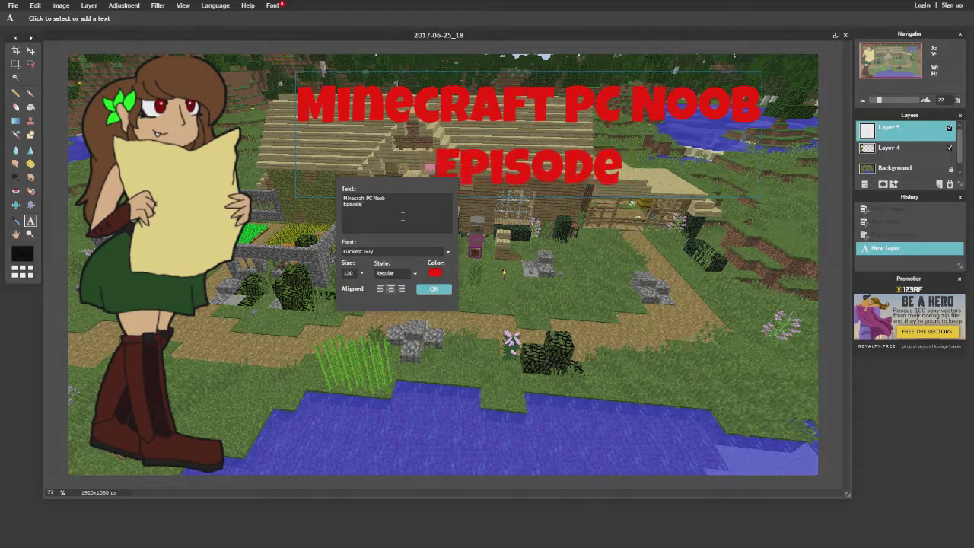
pyautogui.press('BackSpace')
pyautogui.press('BackSpace')
pyautogui.press('BackSpace')
pyautogui.press('BackSpace')
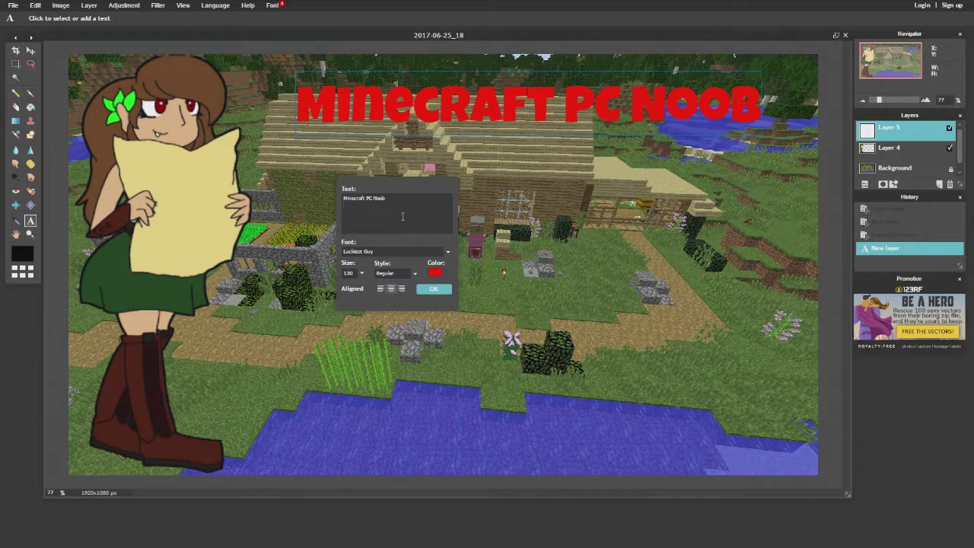
pyautogui.click(431, 289)
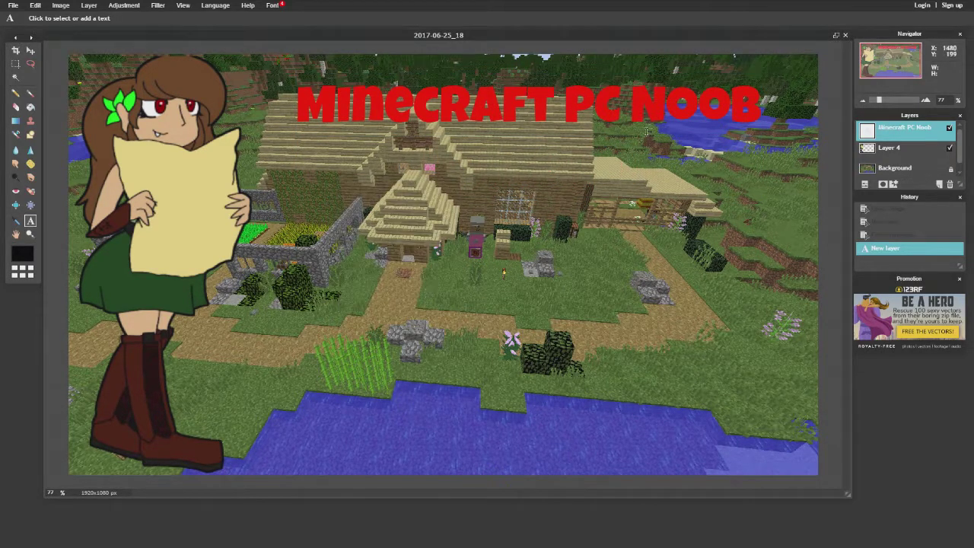
pyautogui.click(632, 109)
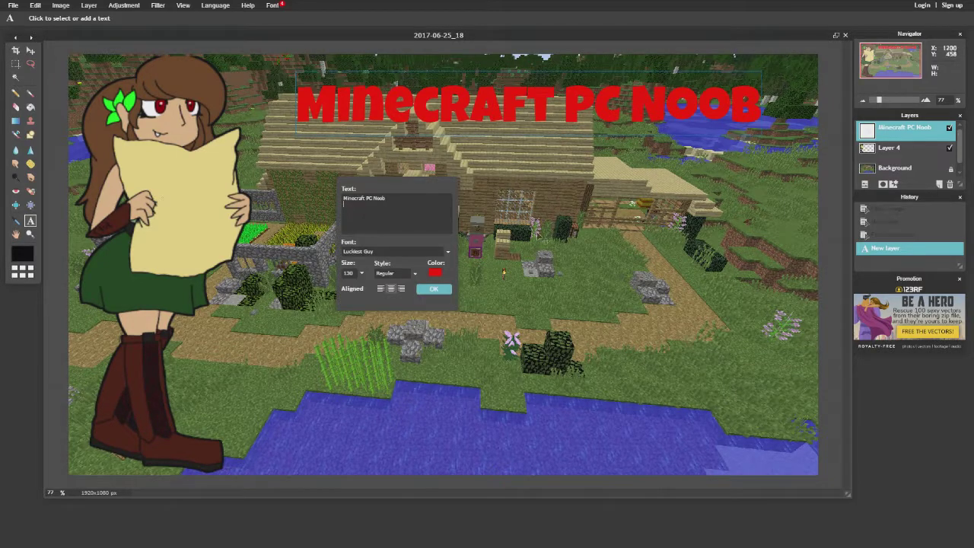
pyautogui.click(430, 290)
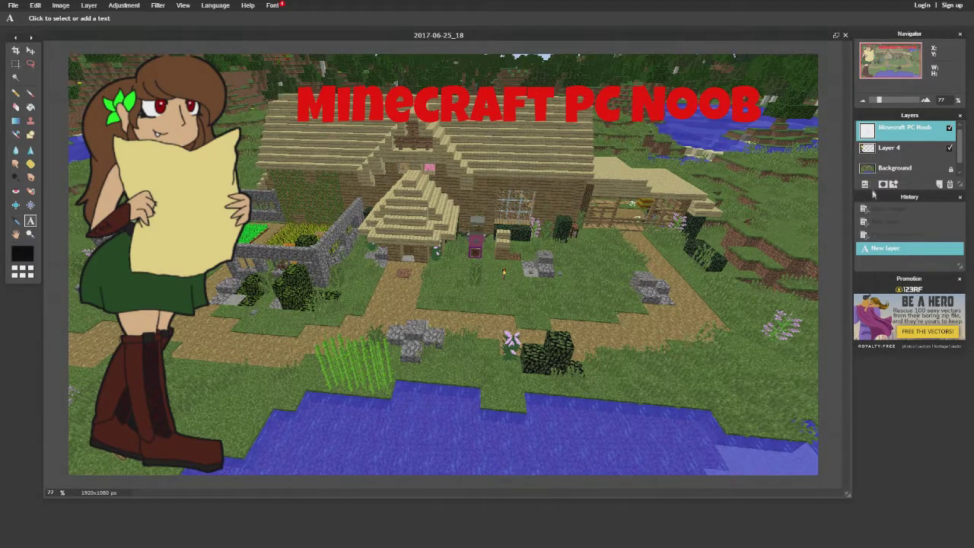
# - Enable Drop shadow in the title layer's styles with distance 7 and size 5
pyautogui.click(865, 184)
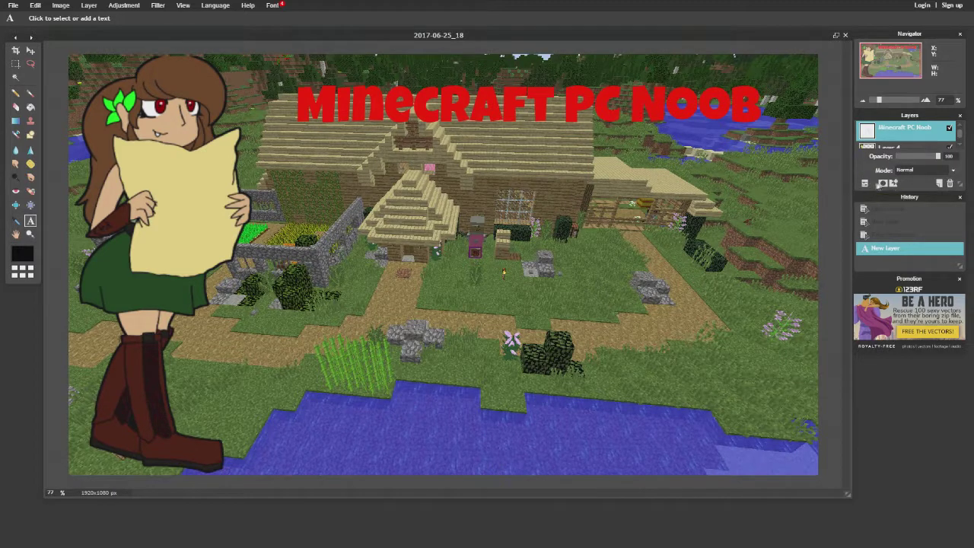
pyautogui.click(893, 184)
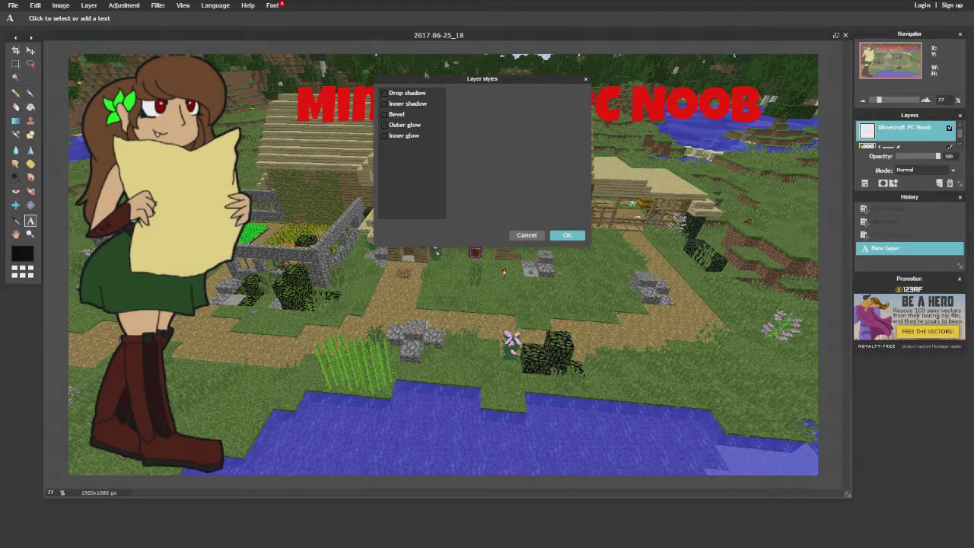
pyautogui.moveTo(462, 82); pyautogui.dragTo(477, 183)
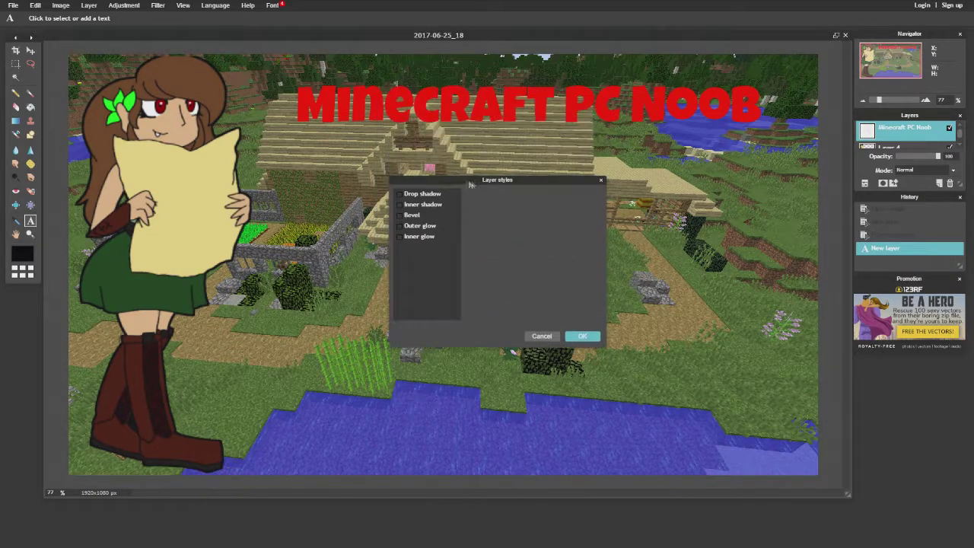
pyautogui.click(416, 196)
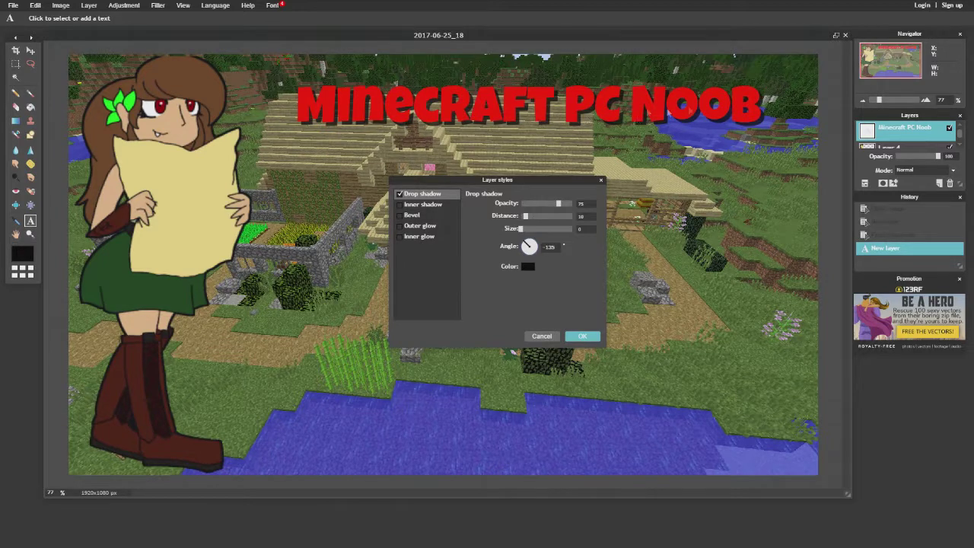
pyautogui.moveTo(527, 217); pyautogui.dragTo(523, 221)
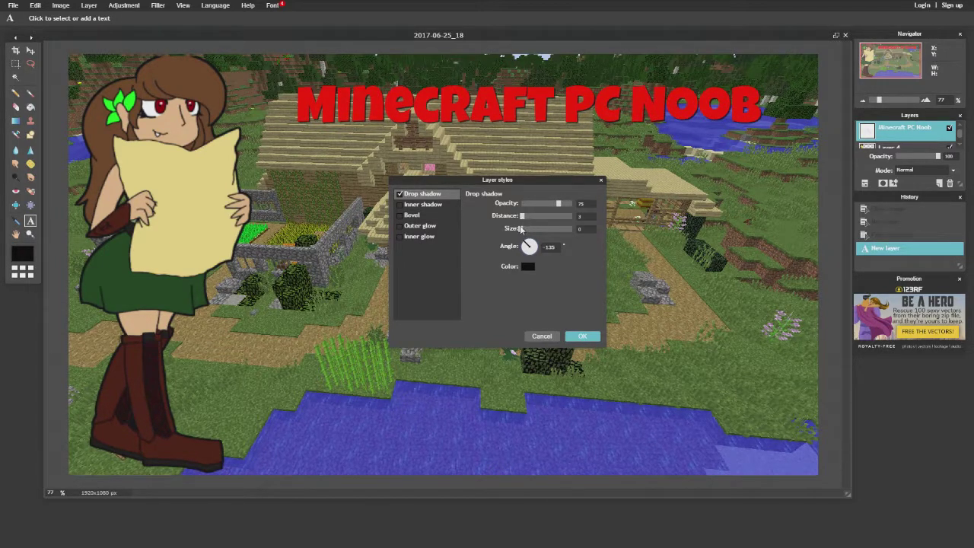
pyautogui.moveTo(520, 229); pyautogui.dragTo(523, 230)
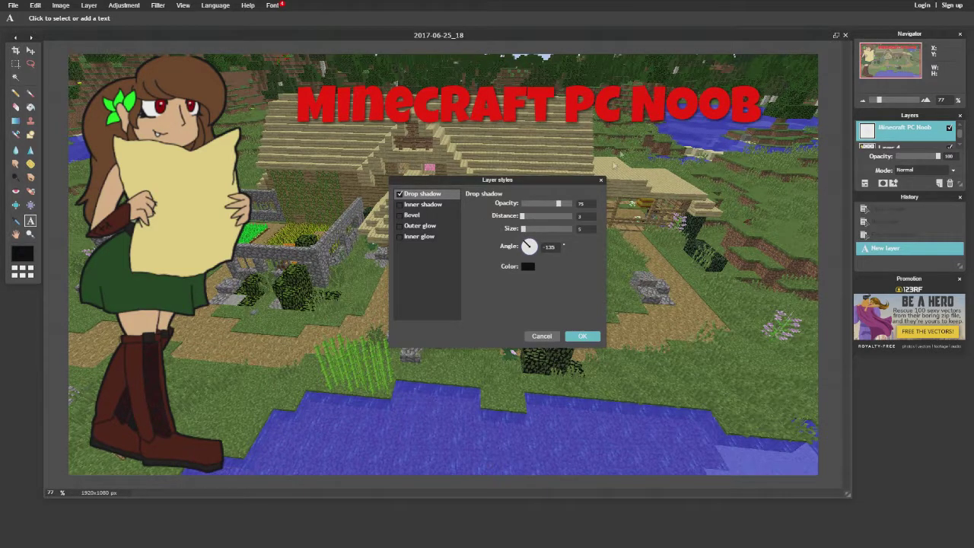
pyautogui.moveTo(524, 218); pyautogui.dragTo(525, 220)
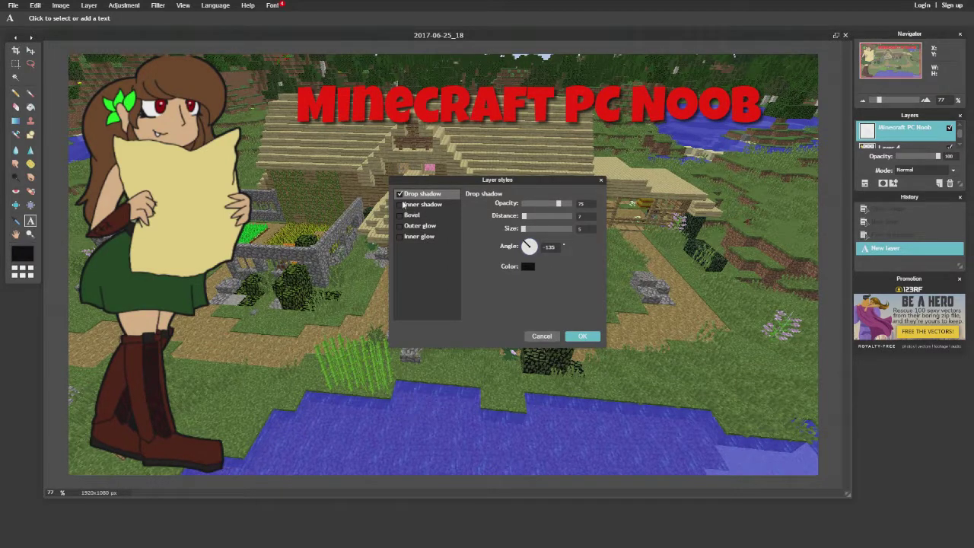
# - Give the title a white outer glow, briefly trying a reddish colour, and adjust the glow size
pyautogui.click(405, 227)
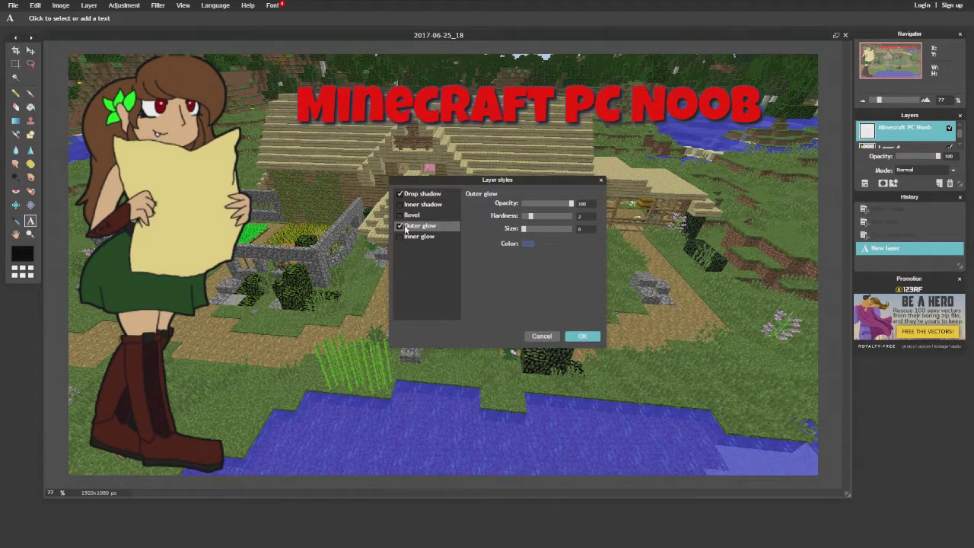
pyautogui.click(526, 243)
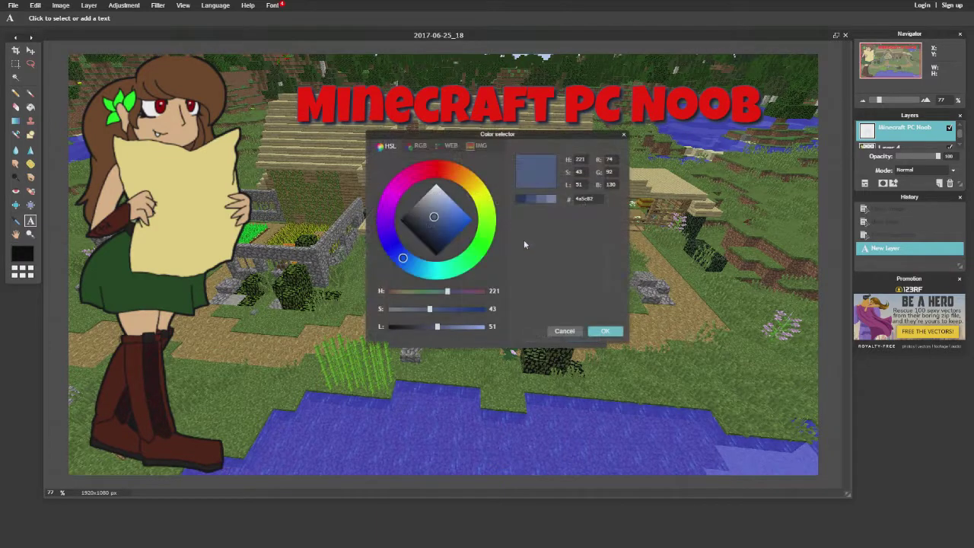
pyautogui.moveTo(446, 222); pyautogui.dragTo(427, 168)
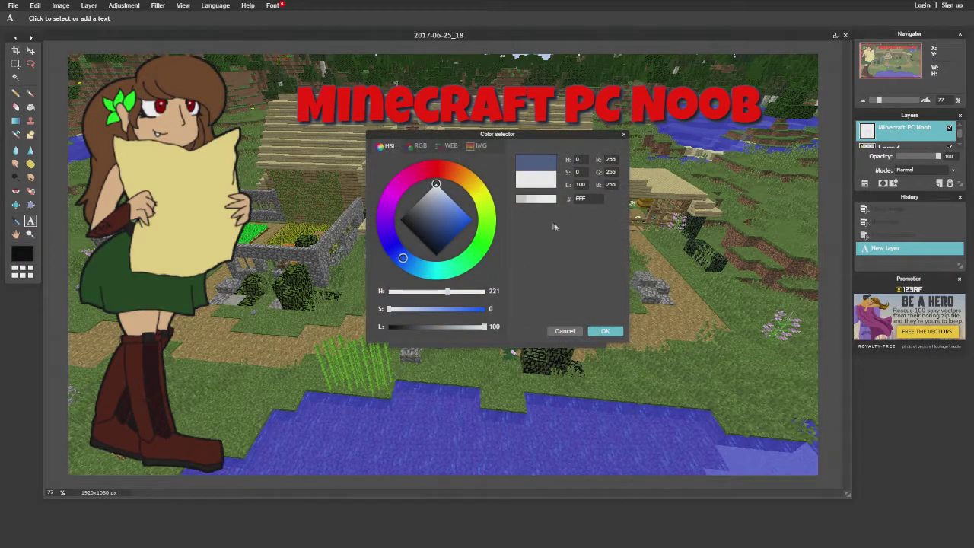
pyautogui.click(599, 332)
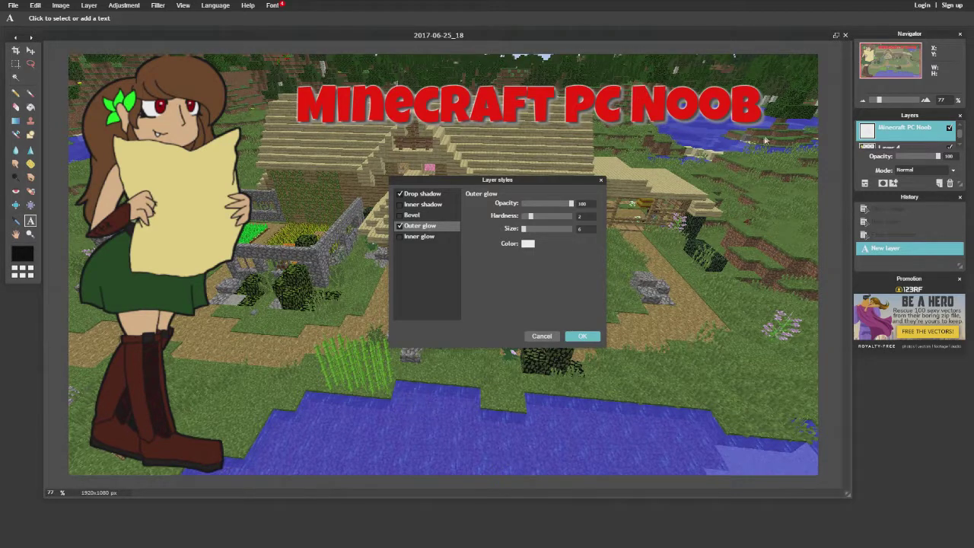
pyautogui.click(524, 245)
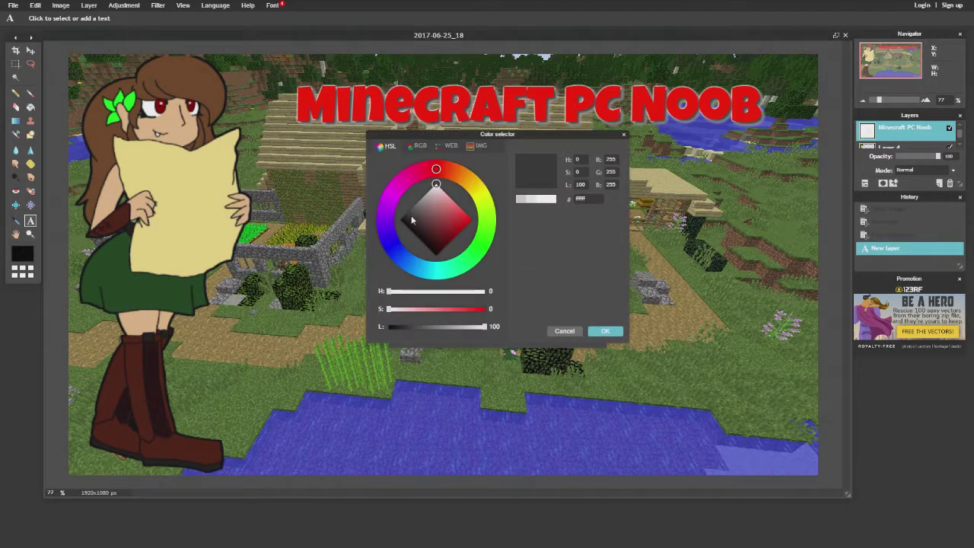
pyautogui.moveTo(412, 220); pyautogui.dragTo(439, 220)
pyautogui.click(604, 331)
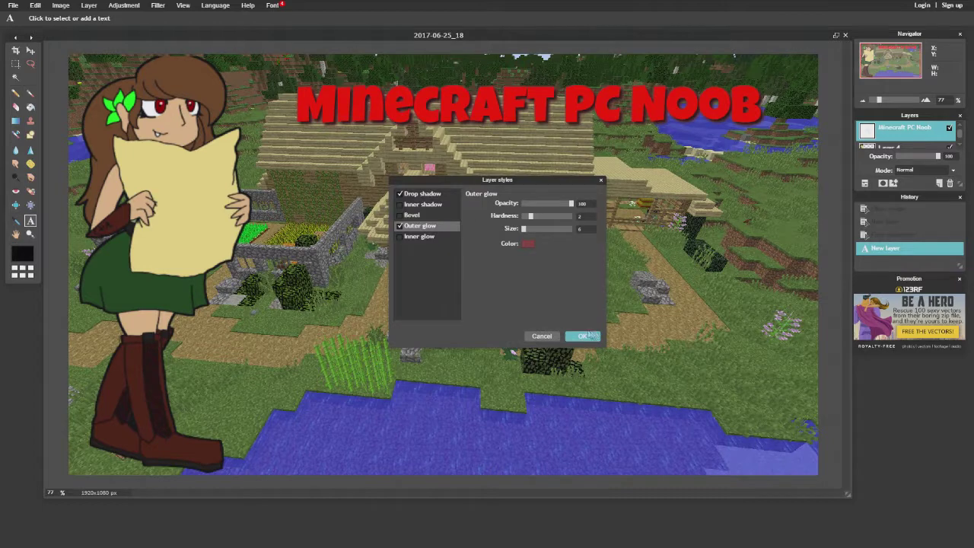
pyautogui.click(523, 243)
pyautogui.moveTo(448, 218); pyautogui.dragTo(433, 172)
pyautogui.click(608, 332)
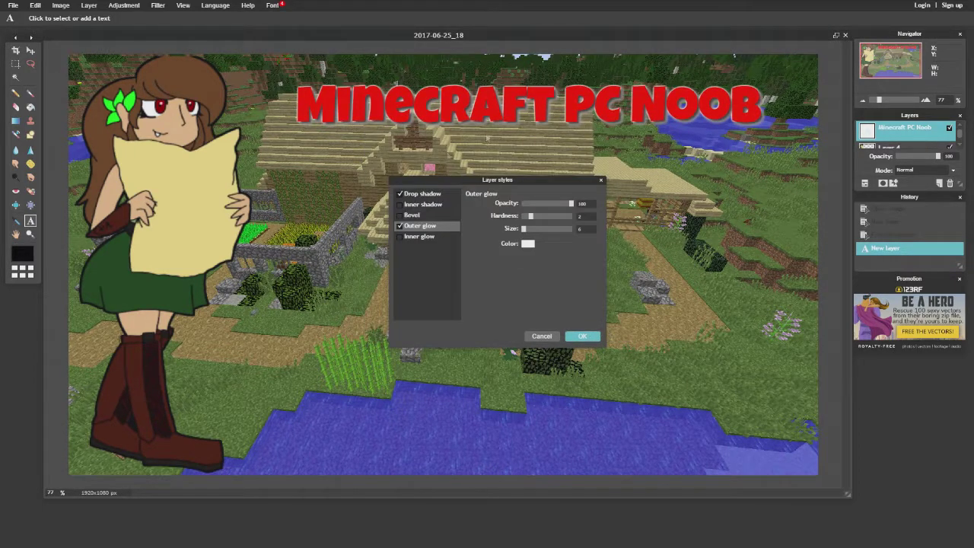
pyautogui.moveTo(524, 229); pyautogui.dragTo(572, 217)
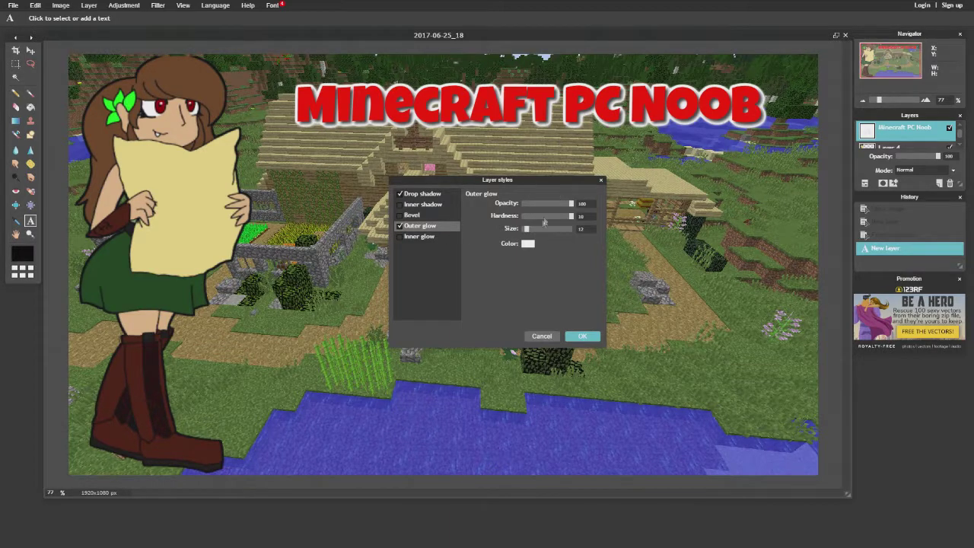
pyautogui.moveTo(529, 231)
pyautogui.mouseDown()
pyautogui.moveTo(558, 218)
pyautogui.moveTo(525, 219)
pyautogui.moveTo(546, 227)
pyautogui.mouseUp()
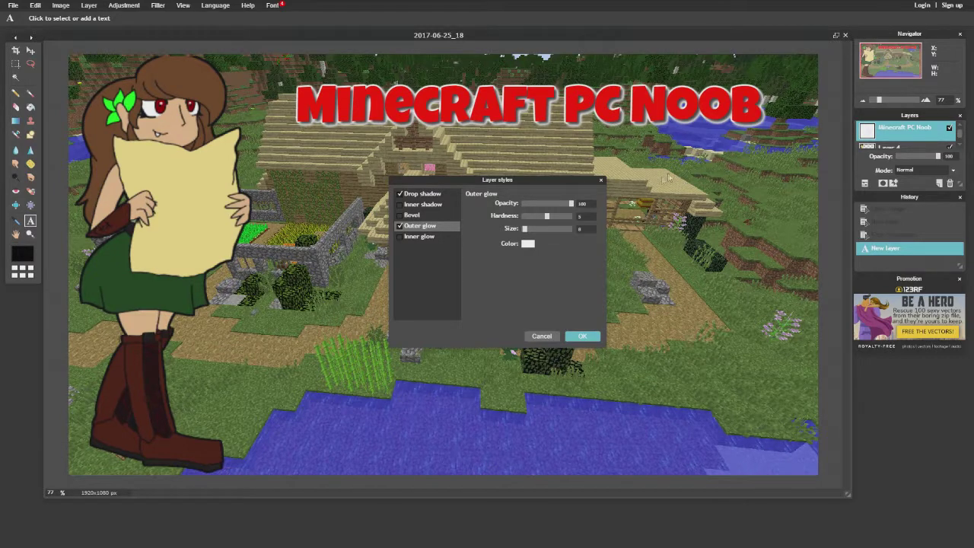
# - Set the title's drop shadow distance to 0 and apply the layer styles
pyautogui.click(436, 195)
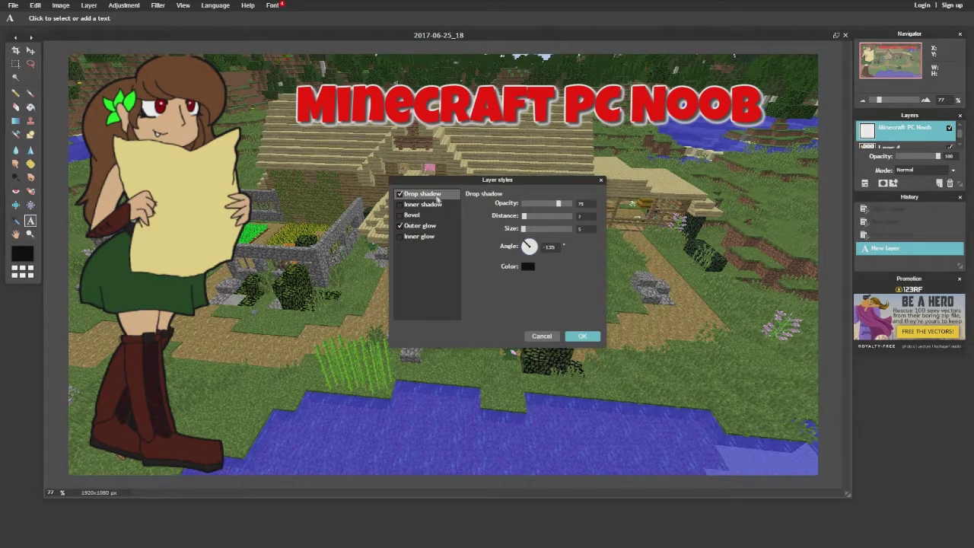
pyautogui.moveTo(525, 221); pyautogui.dragTo(521, 219)
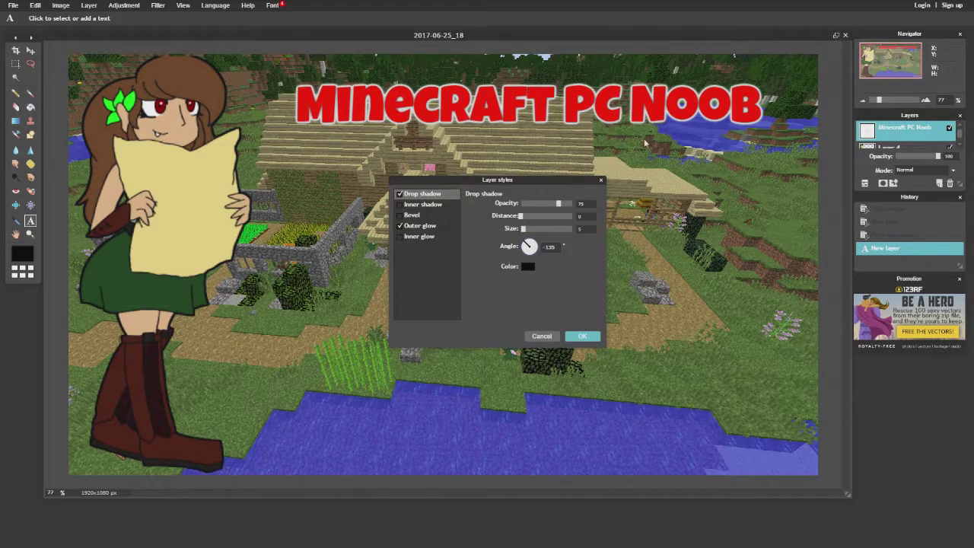
pyautogui.click(582, 336)
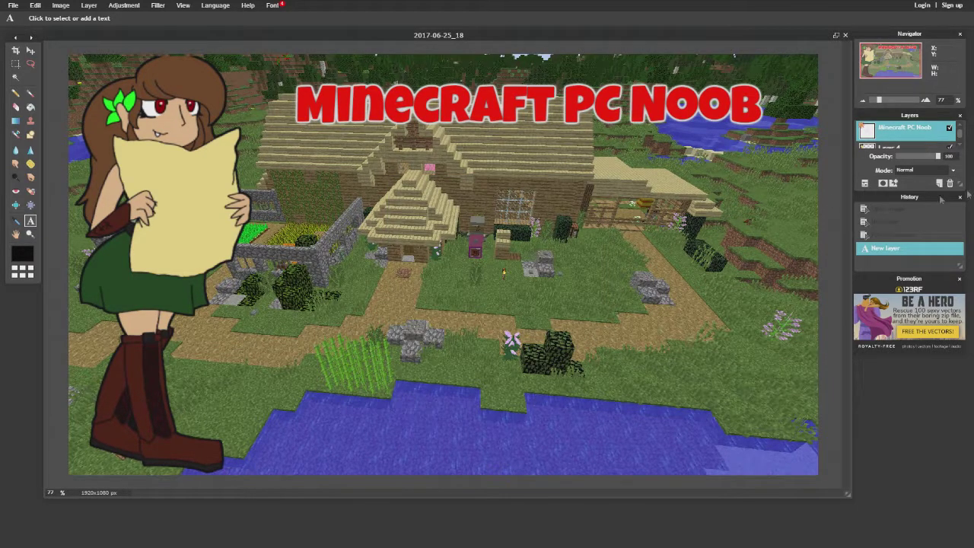
# - Nudge the title layer's opacity in the layer settings, then close them
pyautogui.click(865, 184)
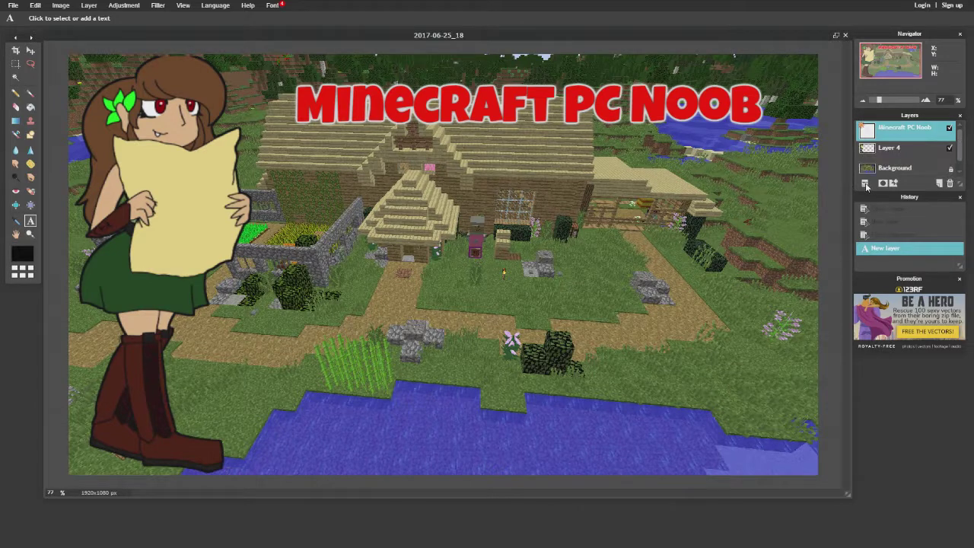
pyautogui.click(865, 184)
pyautogui.moveTo(938, 157)
pyautogui.mouseDown()
pyautogui.moveTo(904, 163)
pyautogui.moveTo(940, 161)
pyautogui.mouseUp()
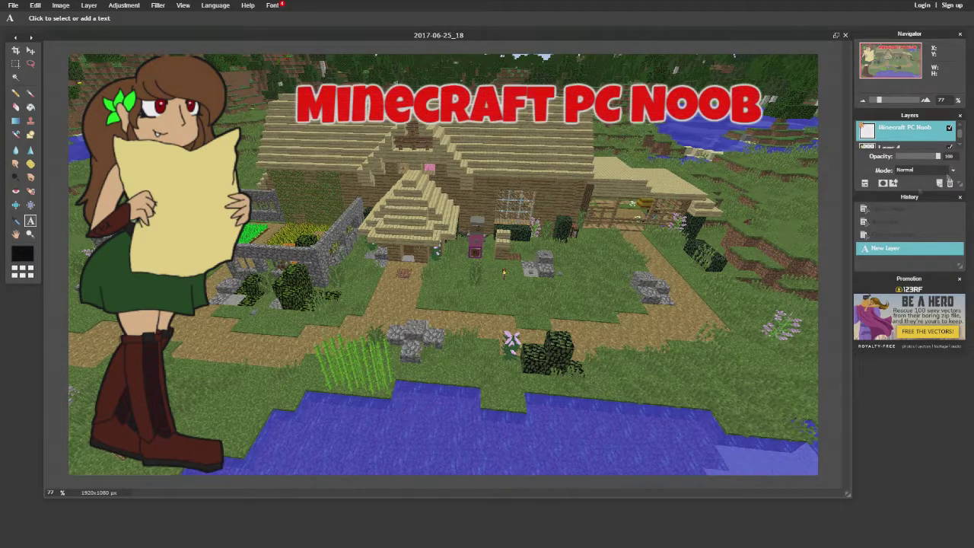
pyautogui.click(867, 184)
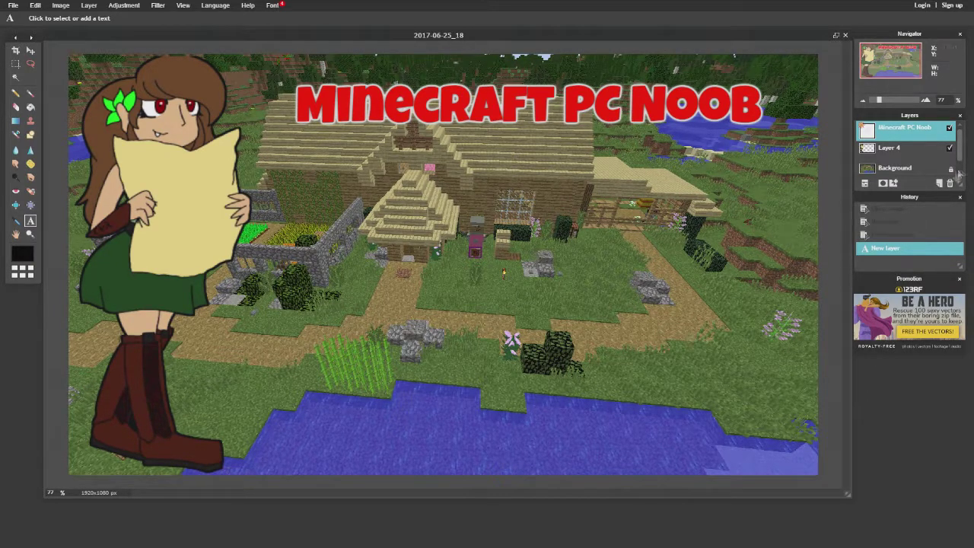
# - Select the Background layer and switch to the Paint Bucket tool
pyautogui.click(930, 168)
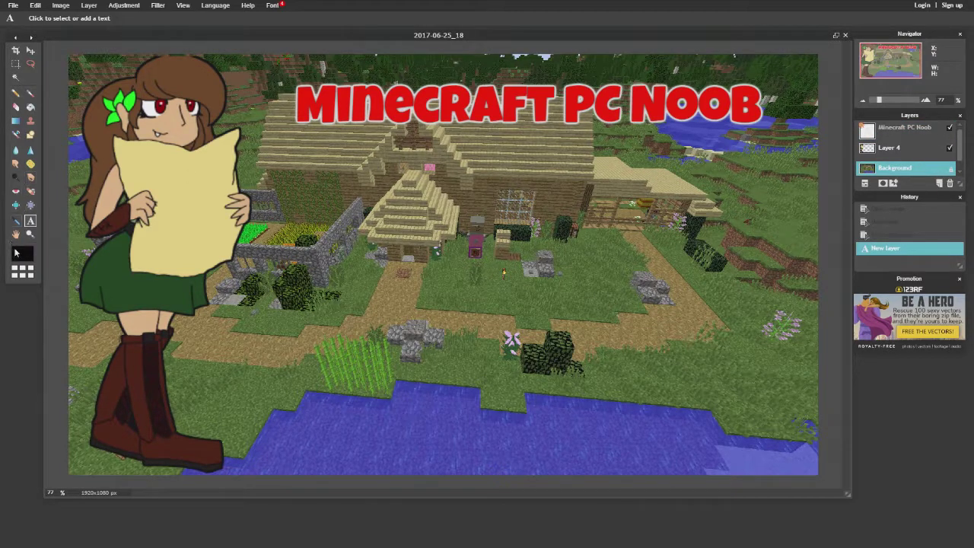
pyautogui.click(30, 120)
pyautogui.click(29, 108)
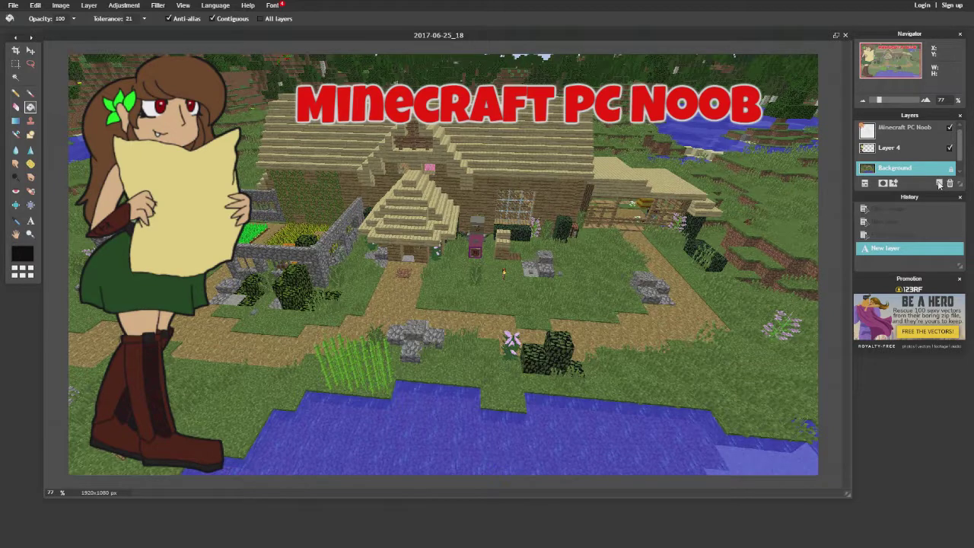
# - Add a new layer above Background and fill it with pure white
pyautogui.click(940, 184)
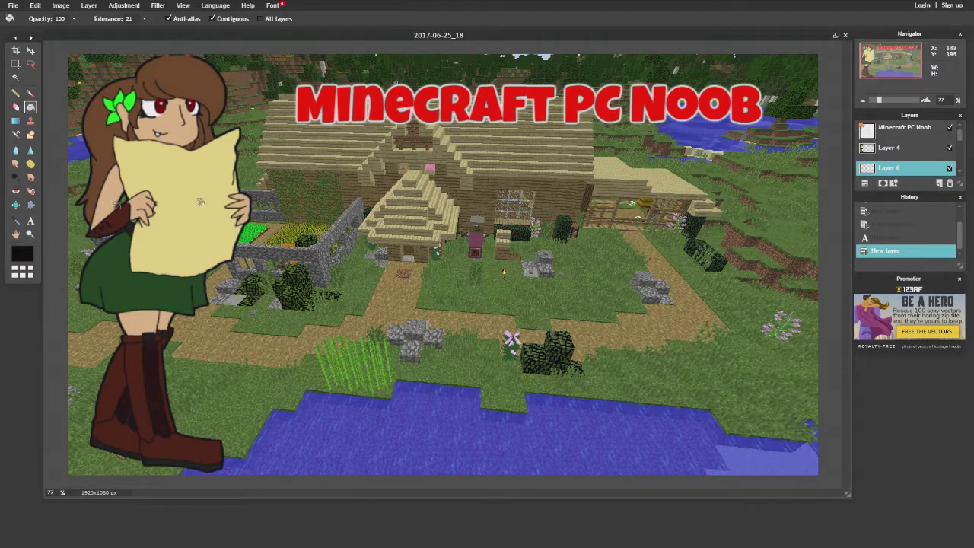
pyautogui.click(24, 254)
pyautogui.moveTo(465, 233)
pyautogui.mouseDown()
pyautogui.moveTo(439, 210)
pyautogui.moveTo(436, 184)
pyautogui.mouseUp()
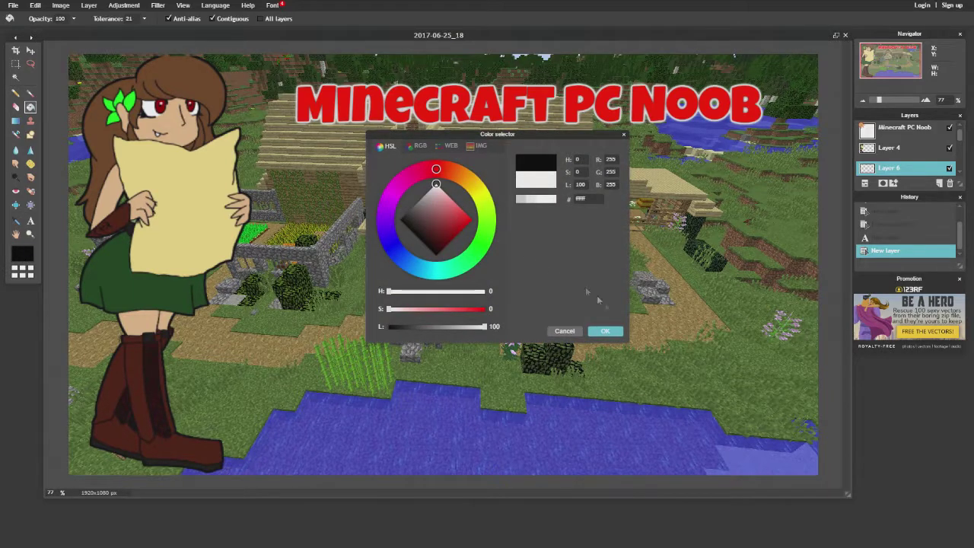
pyautogui.click(605, 331)
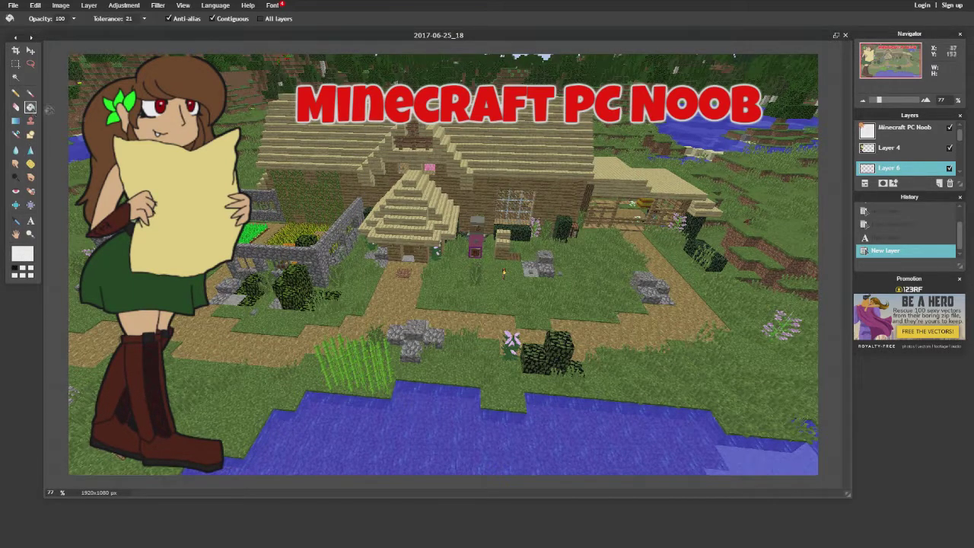
pyautogui.click(437, 259)
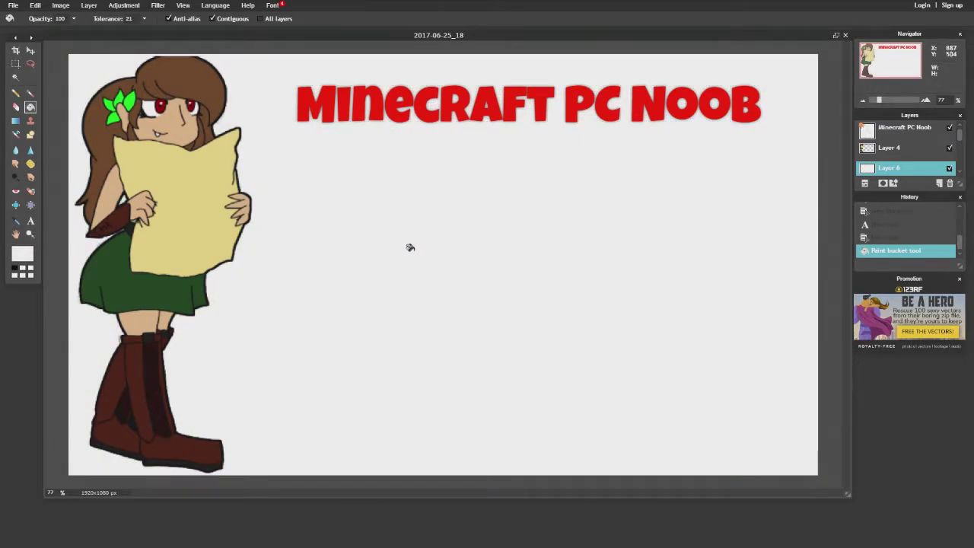
# - Lower the white layer's opacity to about 33 so the screenshot shows through
pyautogui.click(865, 184)
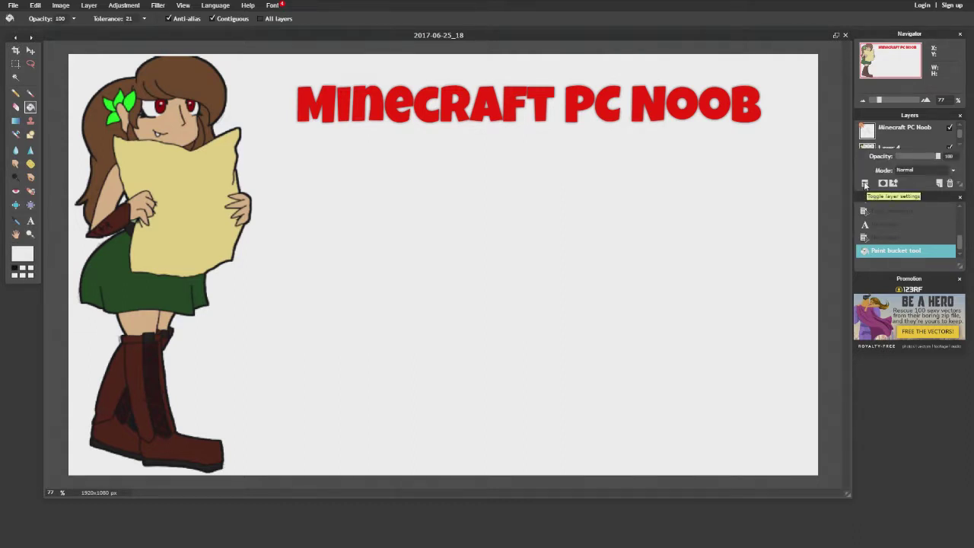
pyautogui.moveTo(938, 156); pyautogui.dragTo(911, 157)
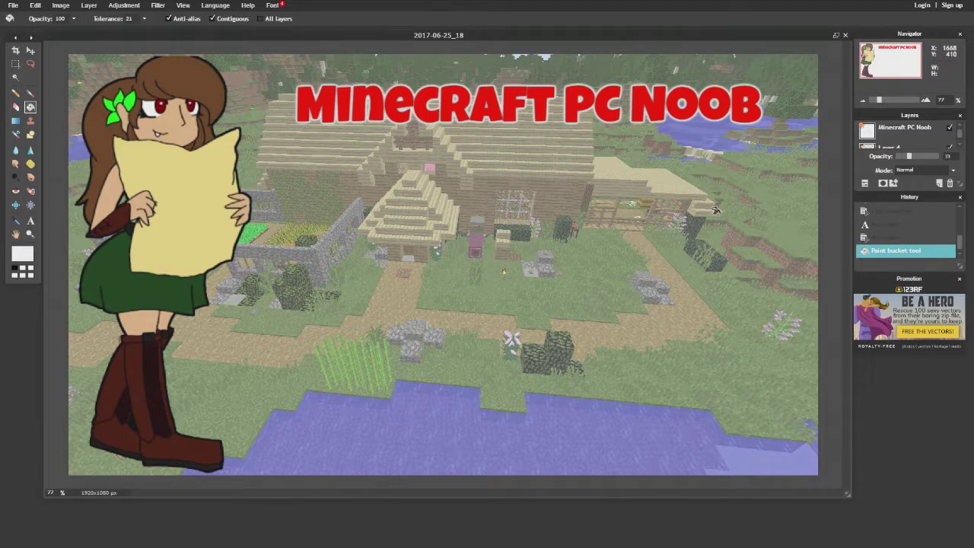
pyautogui.click(866, 184)
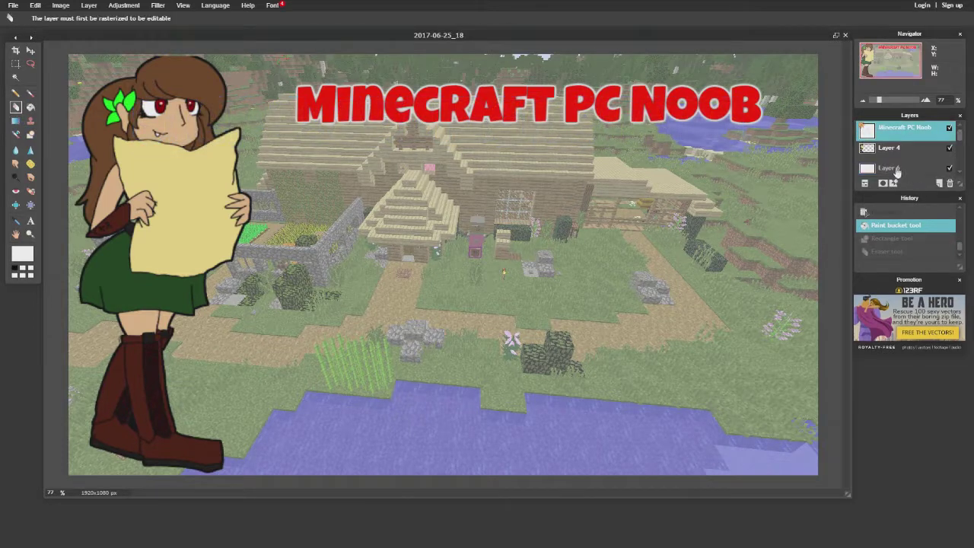
# - Add a new layer, Layer 7, and move it below Layer 4
pyautogui.click(939, 184)
pyautogui.moveTo(919, 156); pyautogui.dragTo(926, 160)
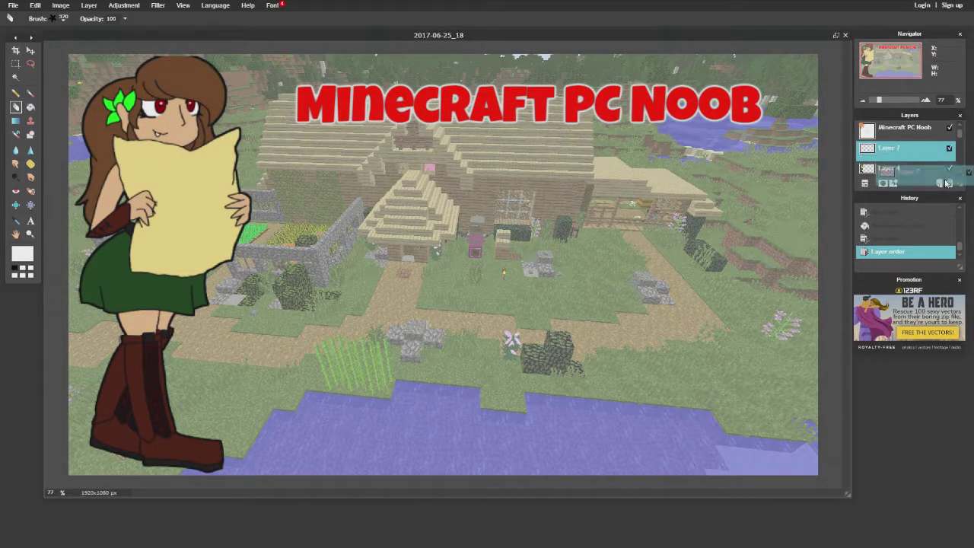
pyautogui.moveTo(910, 148); pyautogui.dragTo(909, 171)
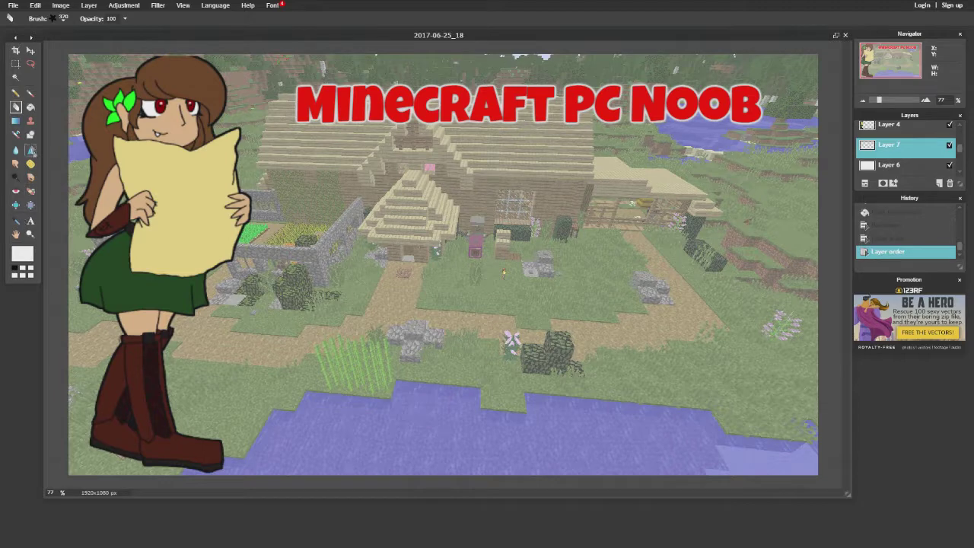
# - Draw a black rectangle along the image bottom and erase its left end around the boots
pyautogui.click(30, 133)
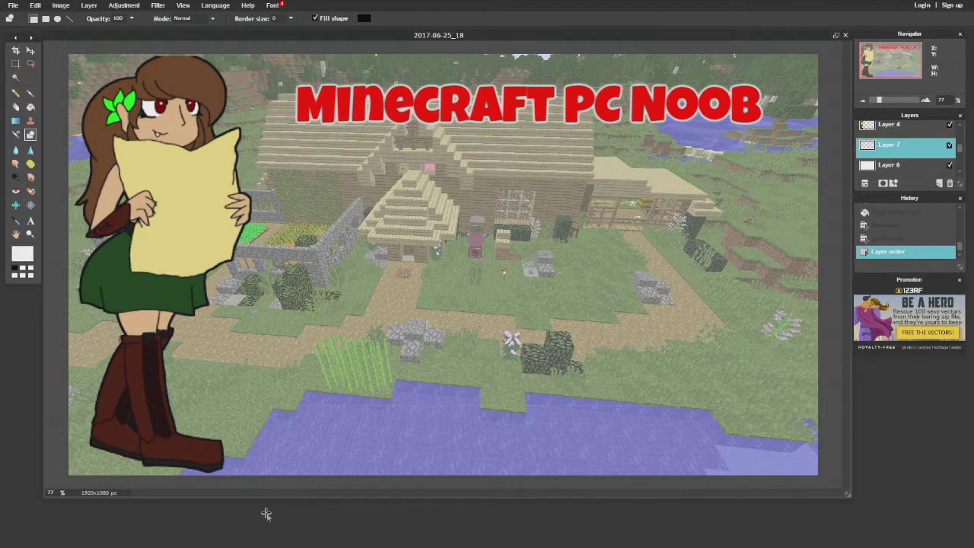
pyautogui.moveTo(265, 403); pyautogui.dragTo(819, 476)
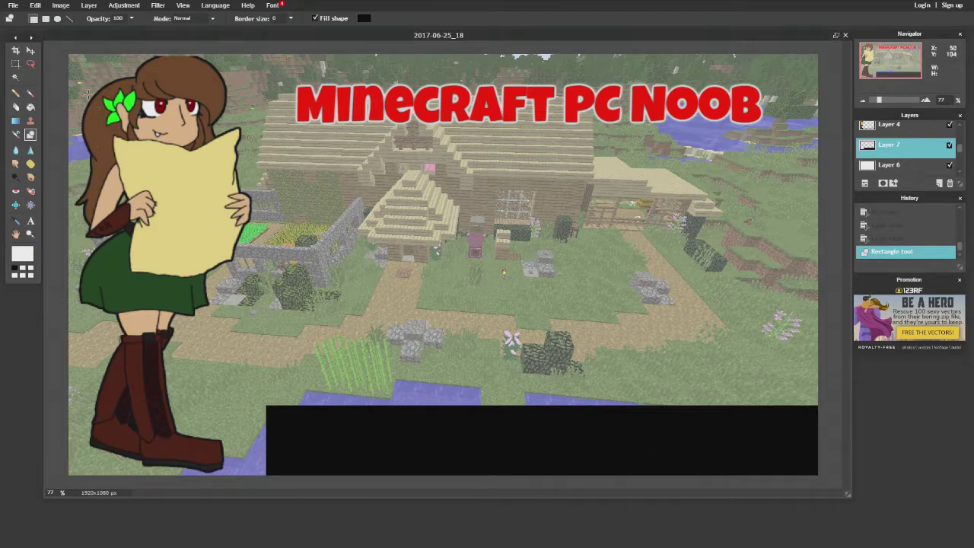
pyautogui.click(19, 109)
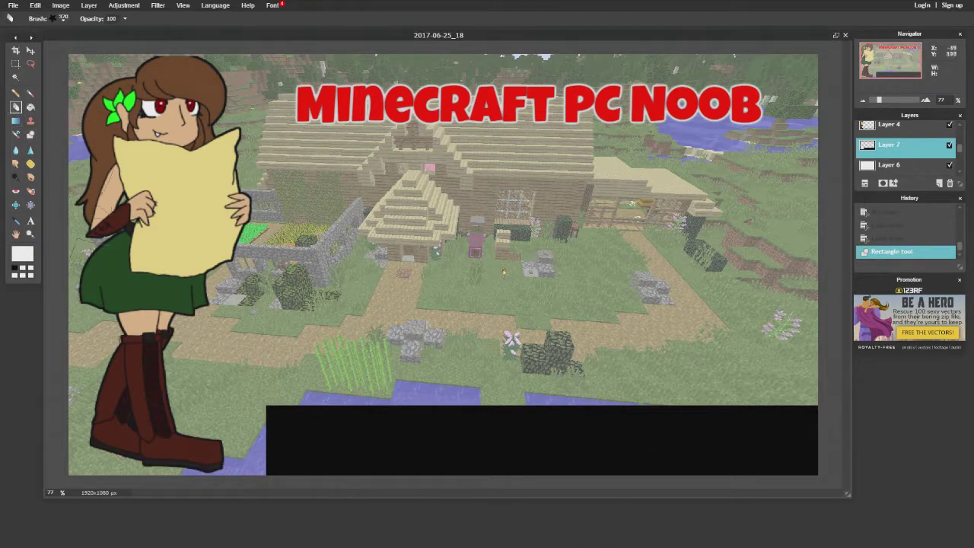
pyautogui.click(246, 446)
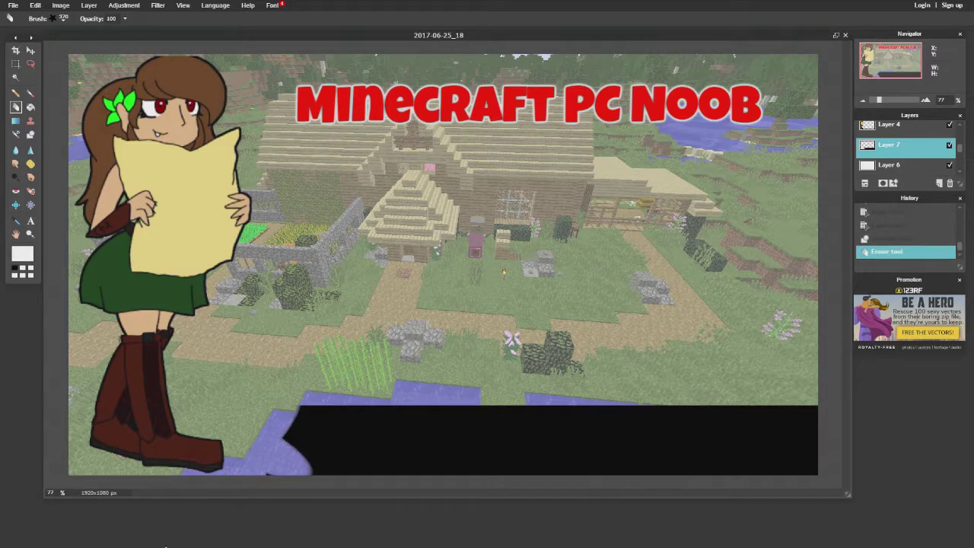
pyautogui.click(243, 460)
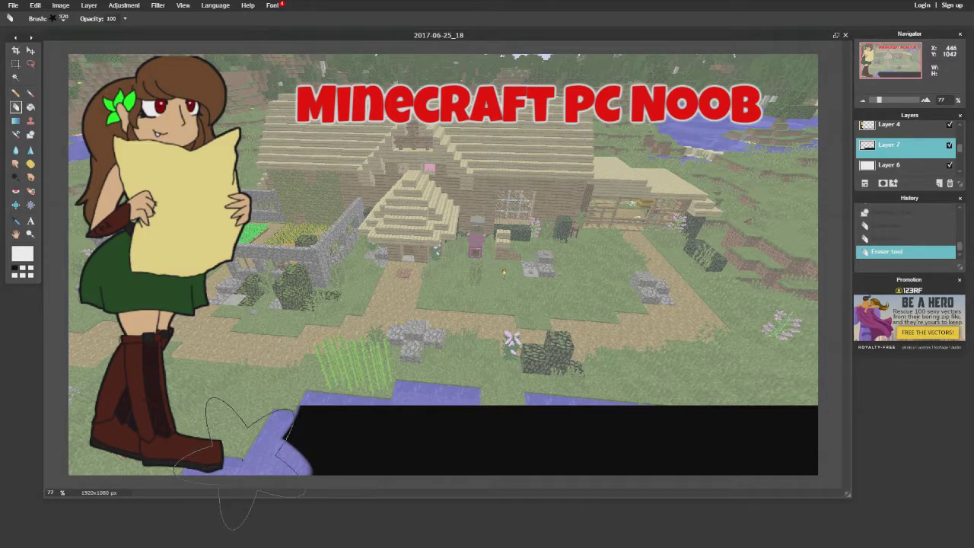
pyautogui.click(259, 455)
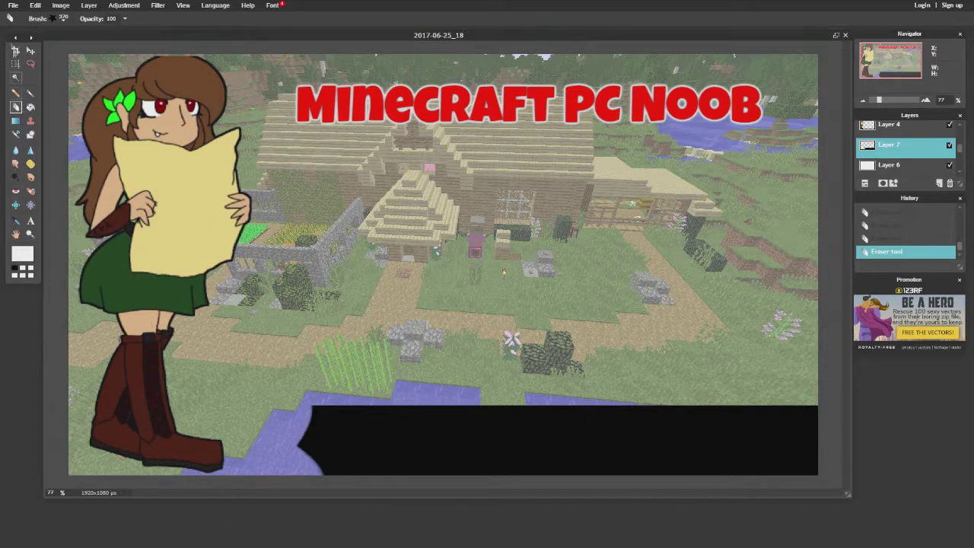
# - Fade the black banner layer to 60 opacity
pyautogui.click(894, 184)
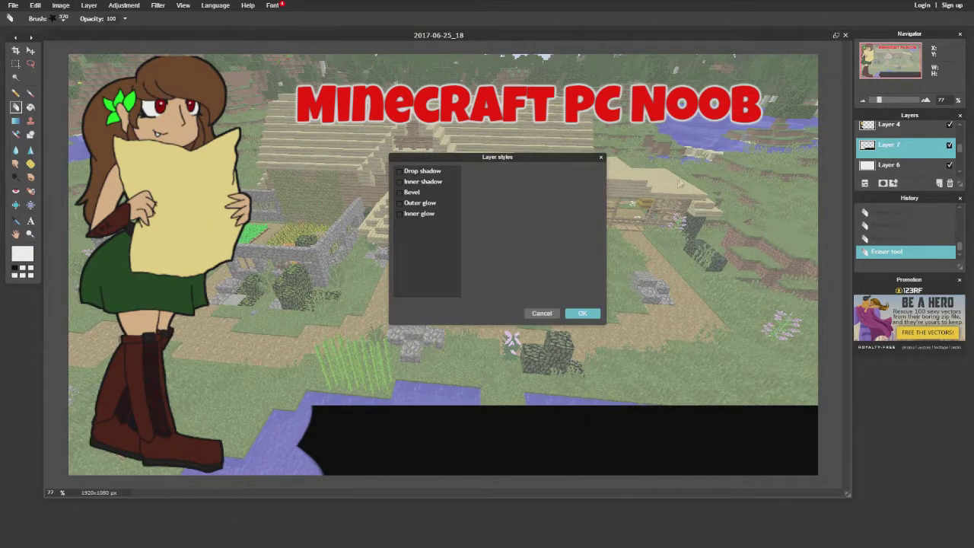
pyautogui.click(600, 157)
pyautogui.click(864, 184)
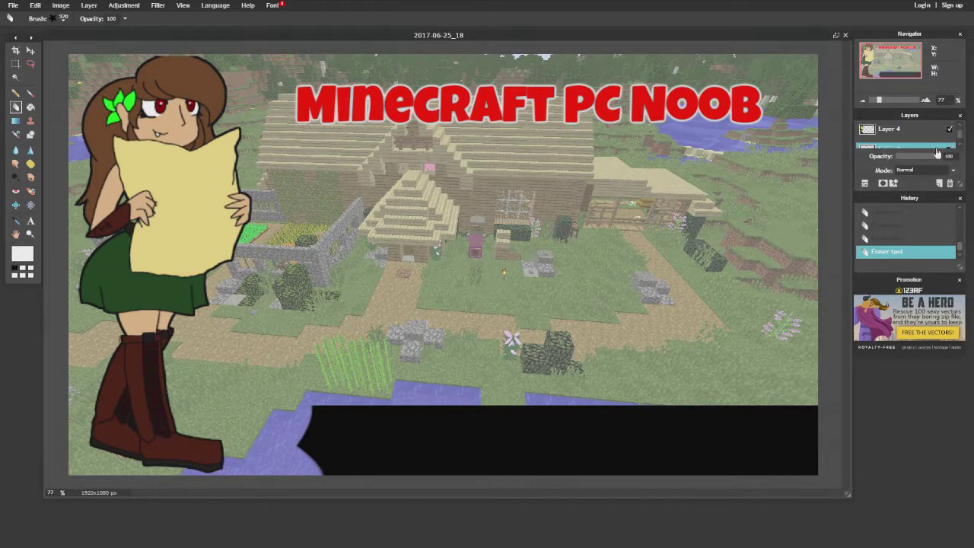
pyautogui.moveTo(937, 157); pyautogui.dragTo(921, 160)
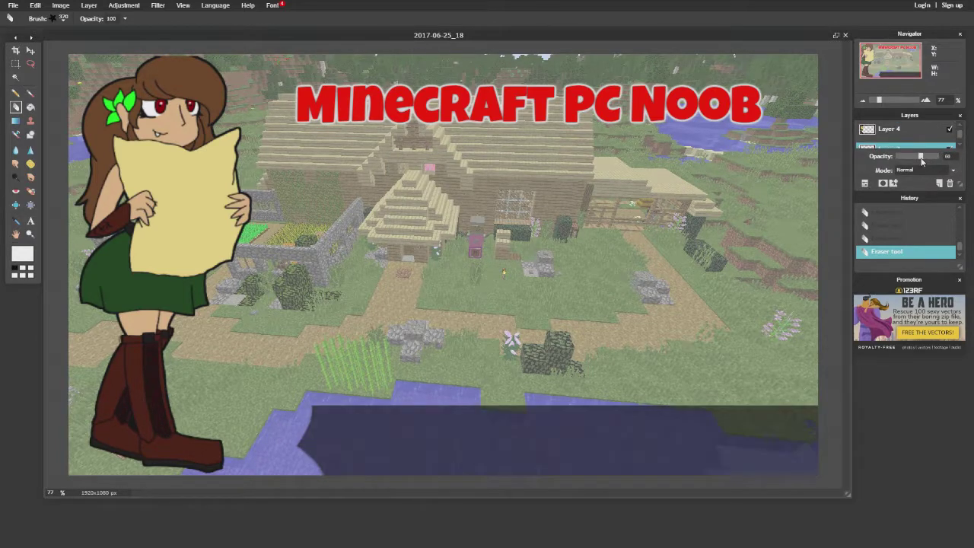
pyautogui.moveTo(308, 357)
pyautogui.mouseDown()
pyautogui.moveTo(232, 392)
pyautogui.moveTo(251, 327)
pyautogui.mouseUp()
pyautogui.click(30, 221)
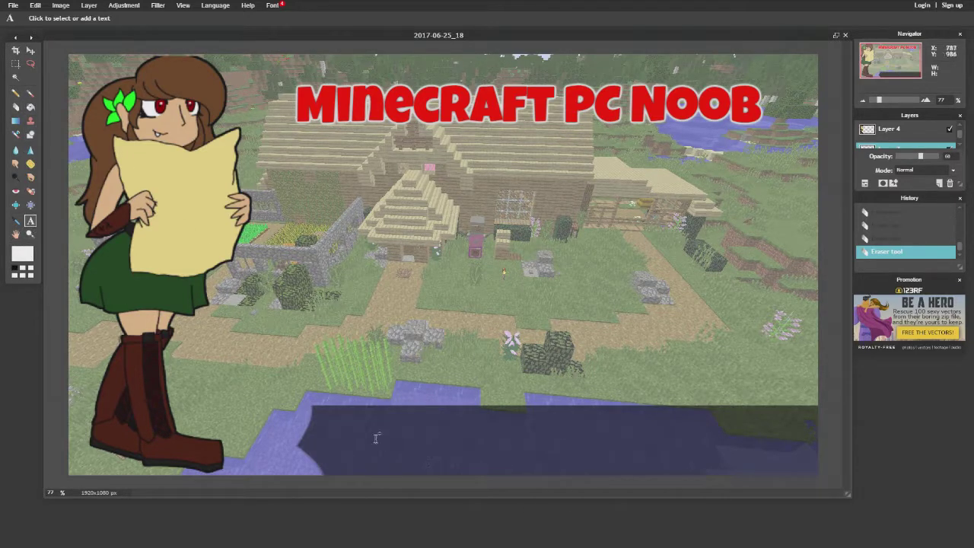
# - Add the text 'Episode 1' on the bottom banner
pyautogui.click(378, 444)
pyautogui.moveTo(429, 476); pyautogui.dragTo(482, 218)
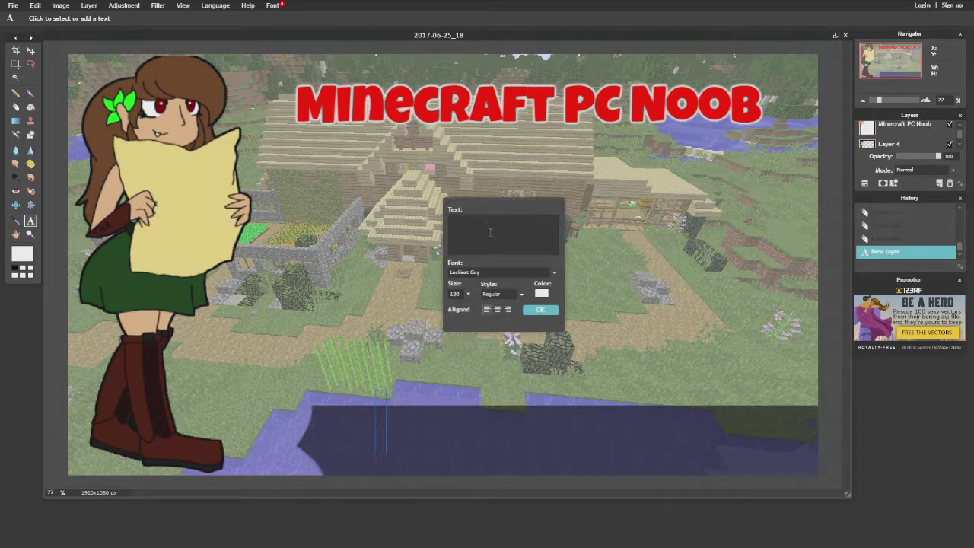
pyautogui.write('Episod')
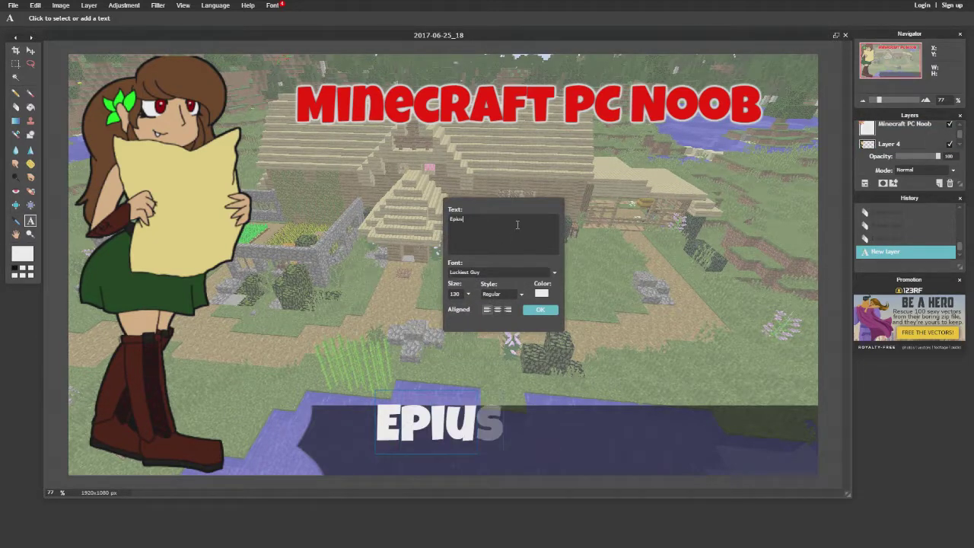
pyautogui.write('1')
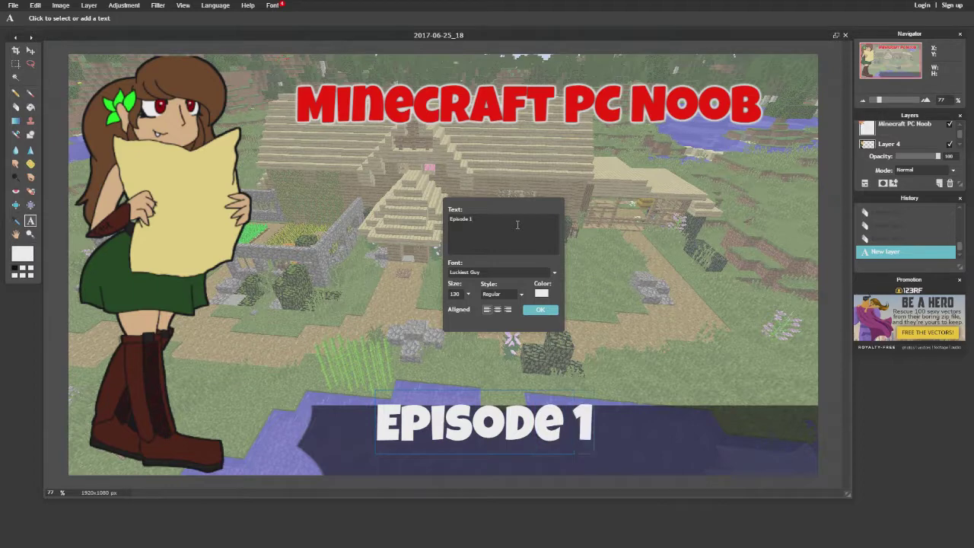
pyautogui.click(538, 310)
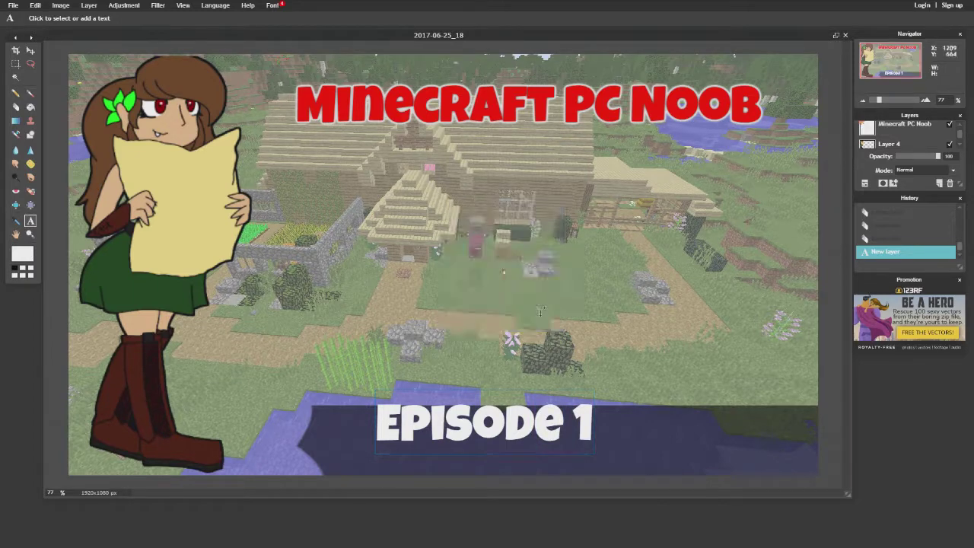
# - Position 'Episode 1' on the dark banner and discard the stray empty text box
pyautogui.click(486, 437)
pyautogui.moveTo(485, 437); pyautogui.dragTo(572, 456)
pyautogui.click(540, 310)
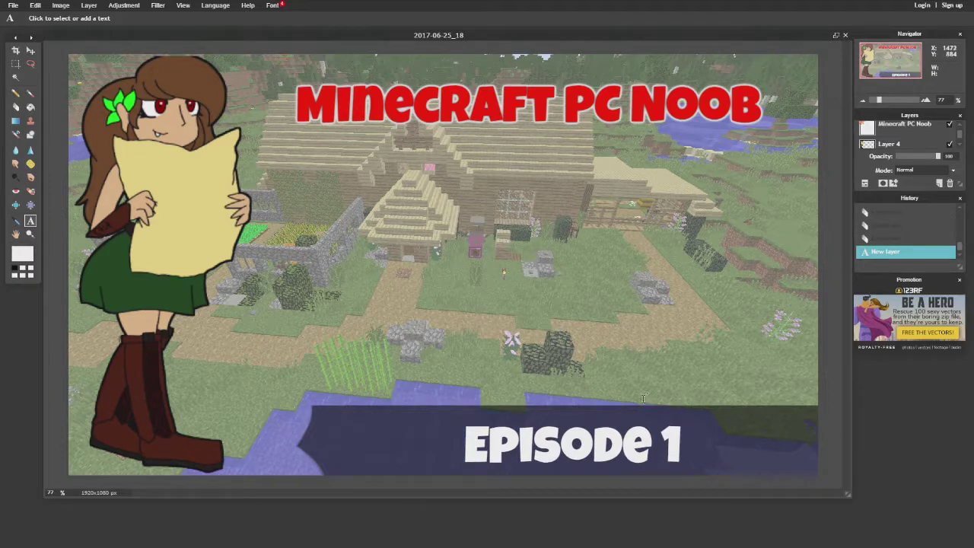
pyautogui.click(537, 454)
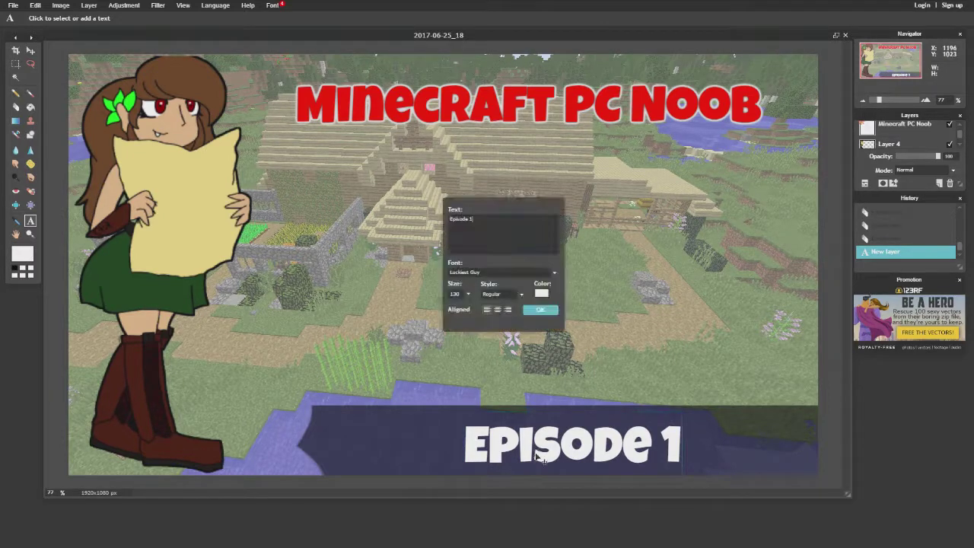
pyautogui.moveTo(569, 439); pyautogui.dragTo(474, 442)
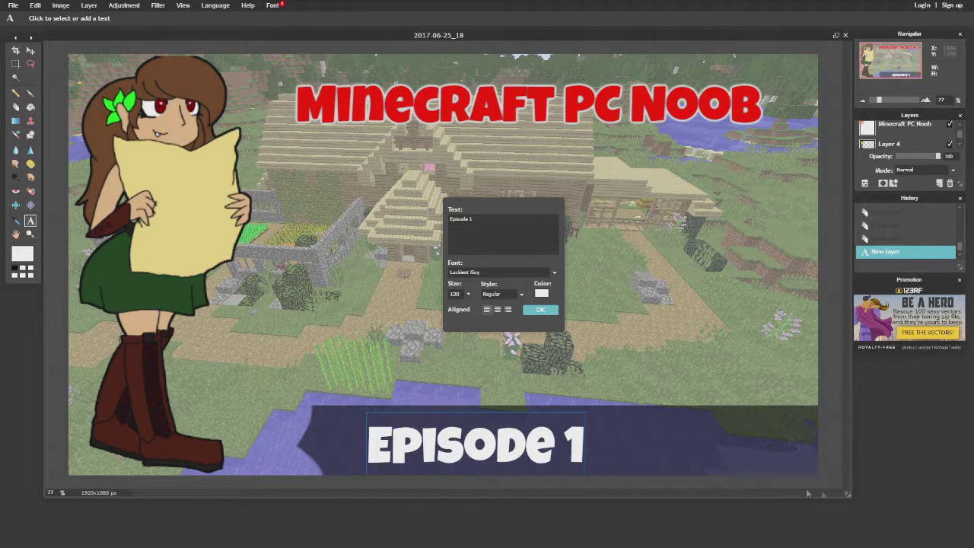
pyautogui.moveTo(521, 447); pyautogui.dragTo(530, 444)
pyautogui.doubleClick(541, 311)
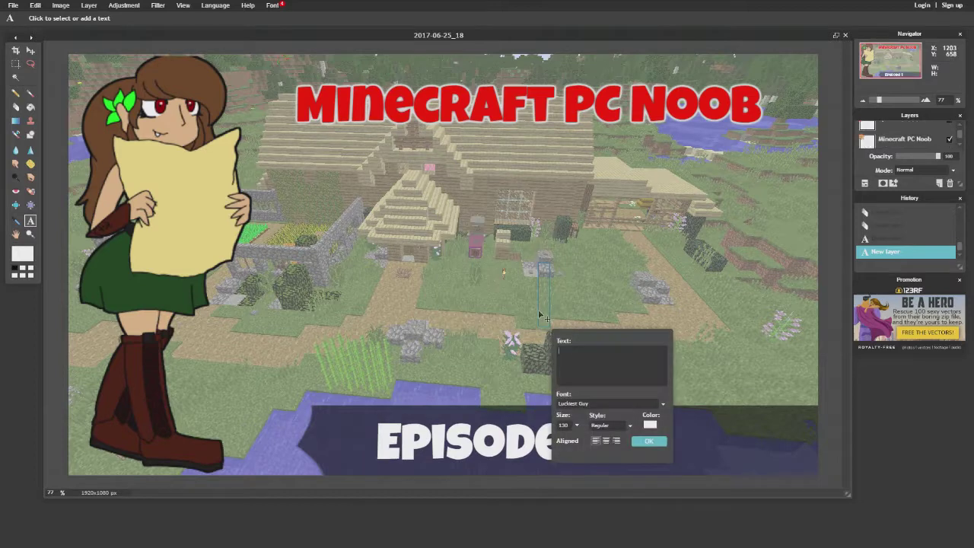
pyautogui.click(640, 449)
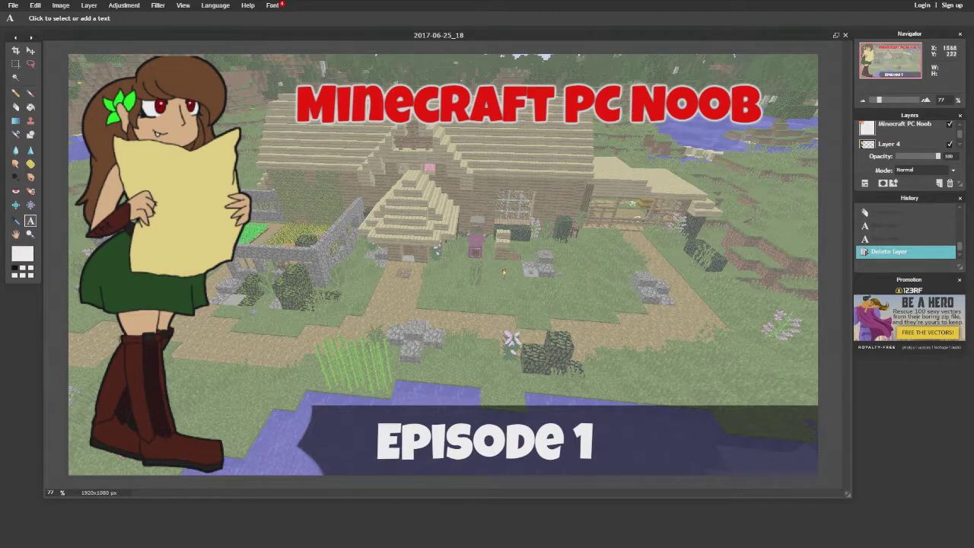
# - Dismiss the empty new text and check the title's font size without changing it
pyautogui.click(492, 114)
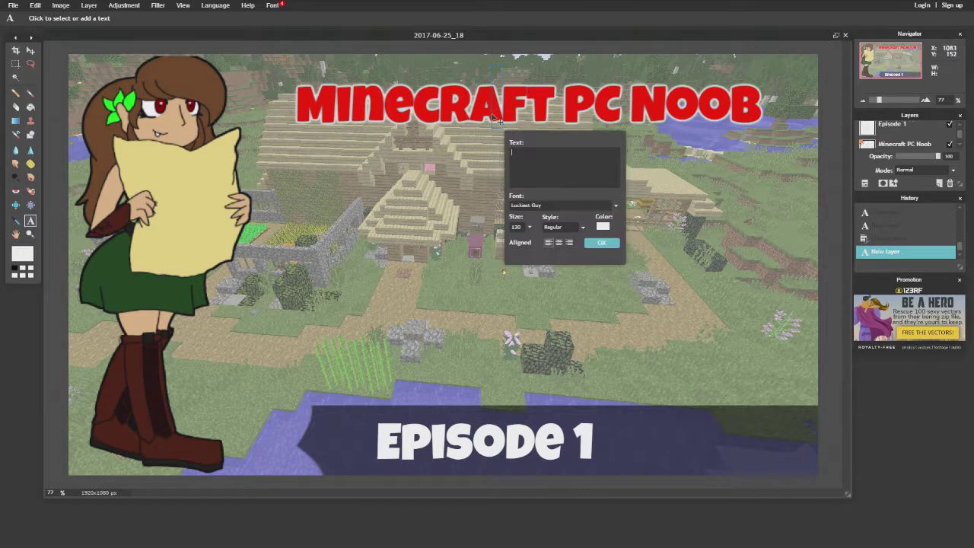
pyautogui.click(597, 243)
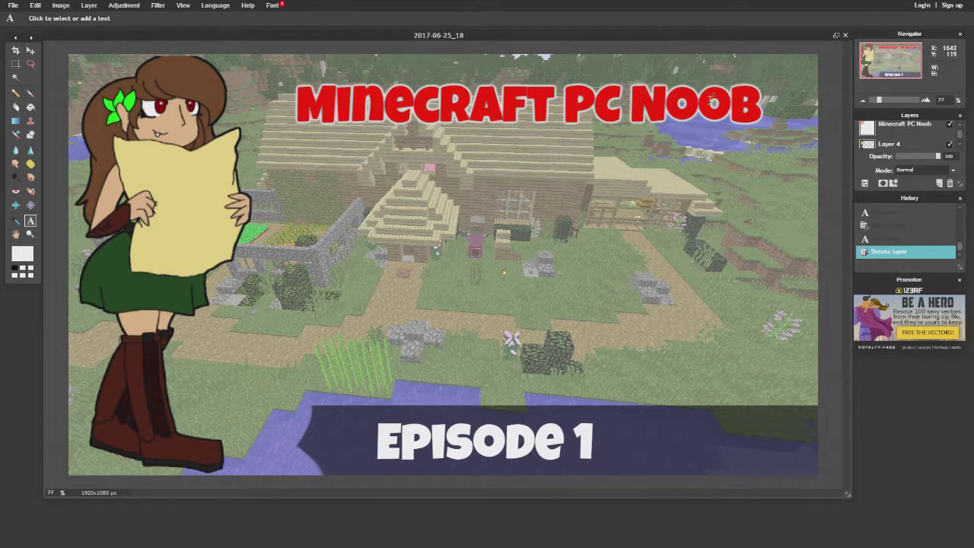
pyautogui.moveTo(960, 140); pyautogui.dragTo(958, 131)
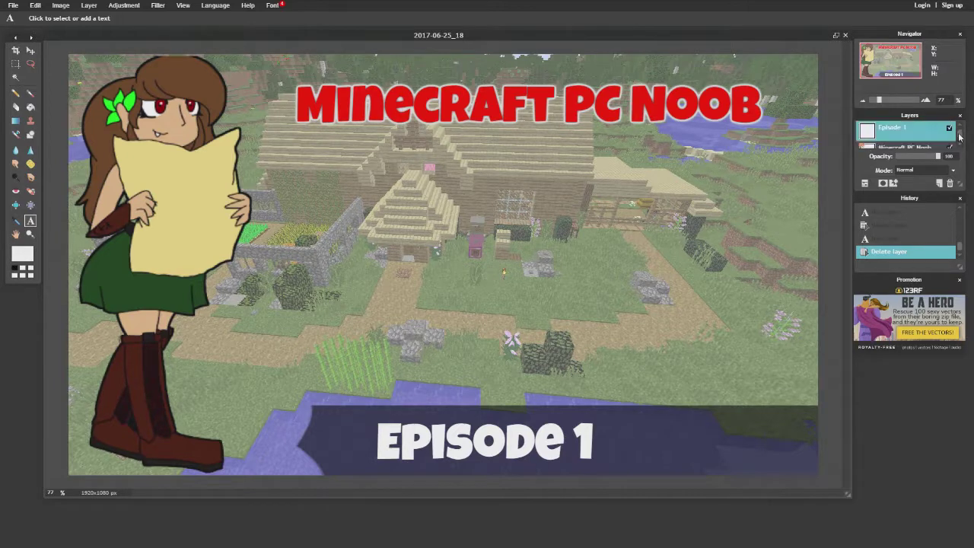
pyautogui.click(512, 86)
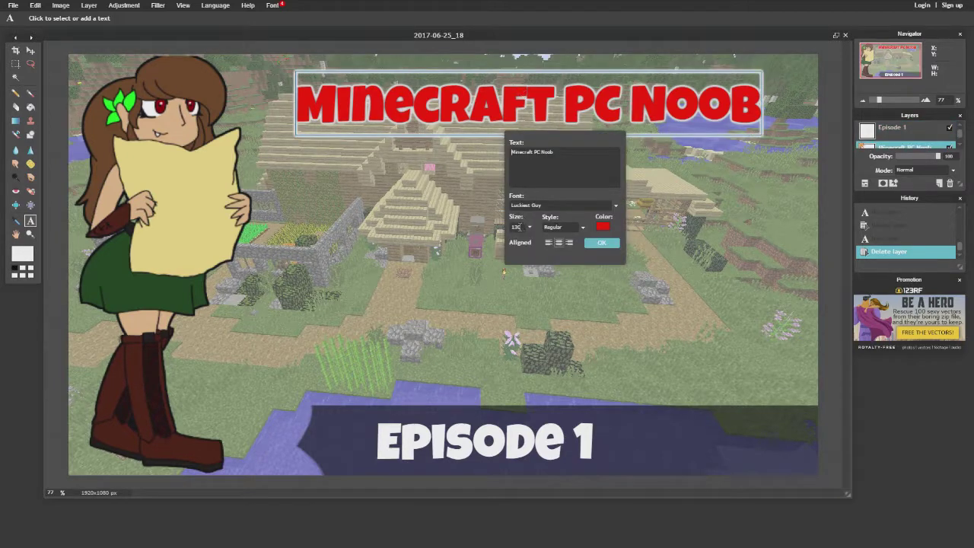
pyautogui.click(531, 229)
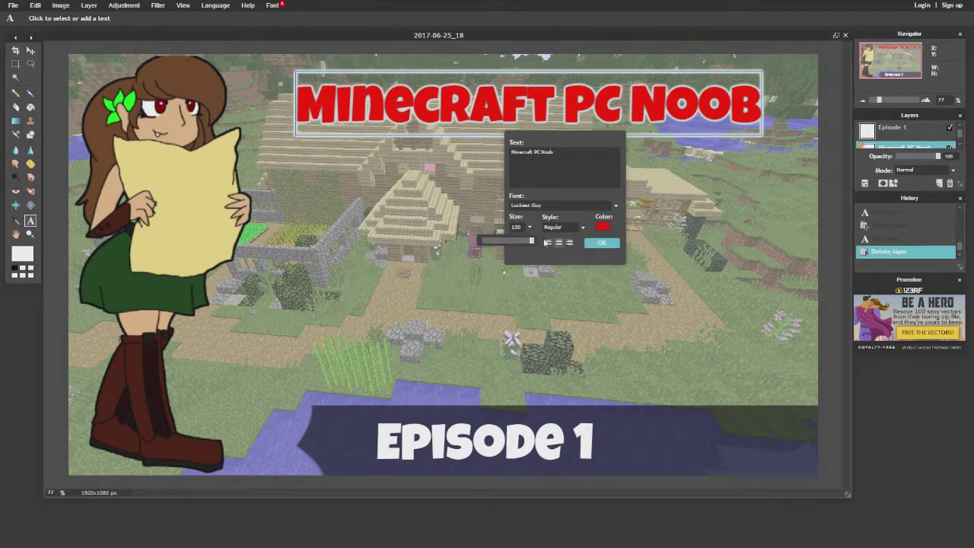
pyautogui.click(602, 243)
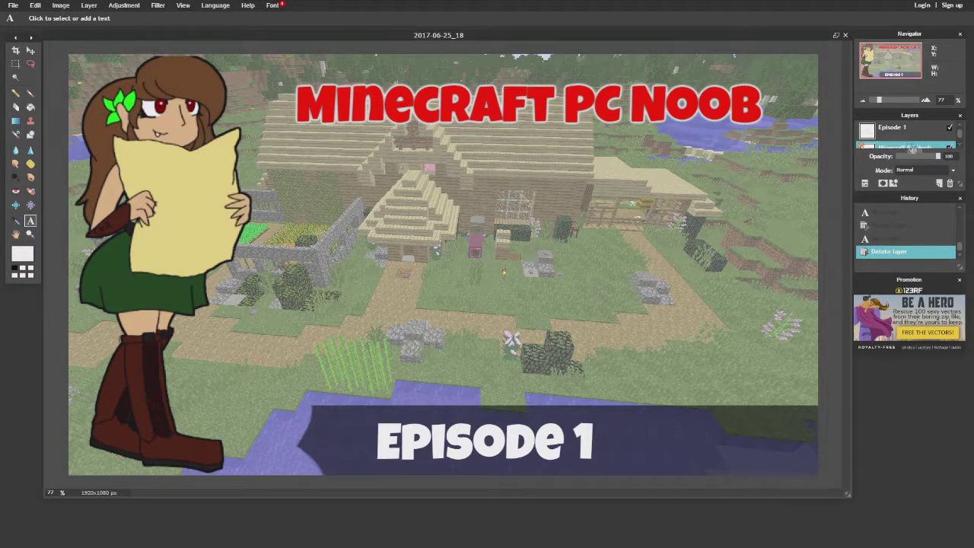
# - Close the History panel so the Layers panel expands
pyautogui.scroll(-2, 950, 139)
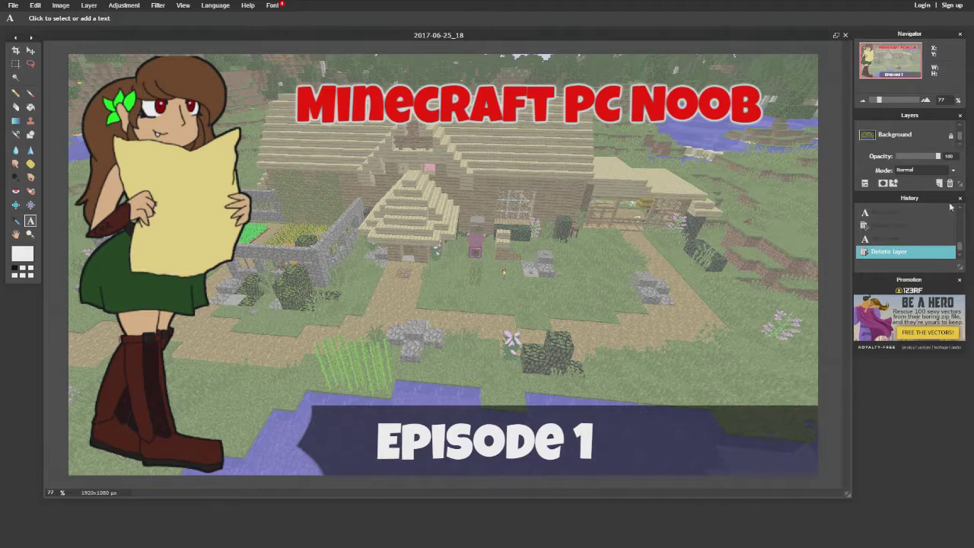
pyautogui.click(959, 197)
pyautogui.scroll(1, 951, 168)
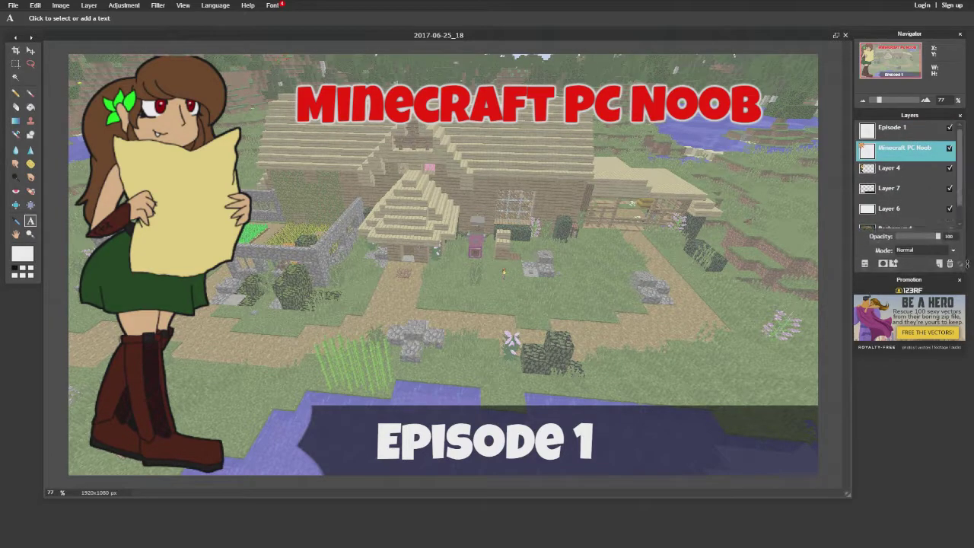
# - Rasterize the Minecraft PC Noob layer and free-transform it much larger and taller across the top
pyautogui.rightClick(916, 156)
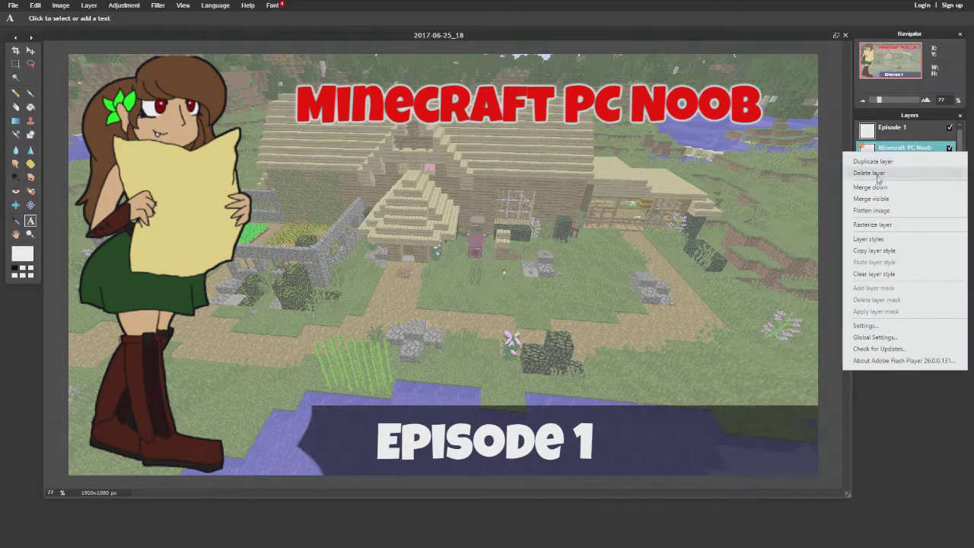
pyautogui.click(896, 228)
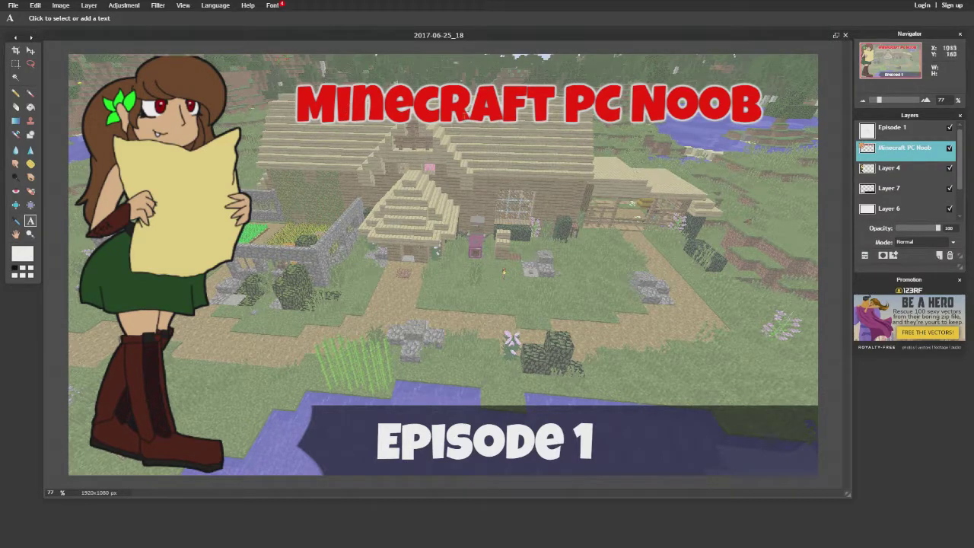
pyautogui.click(35, 6)
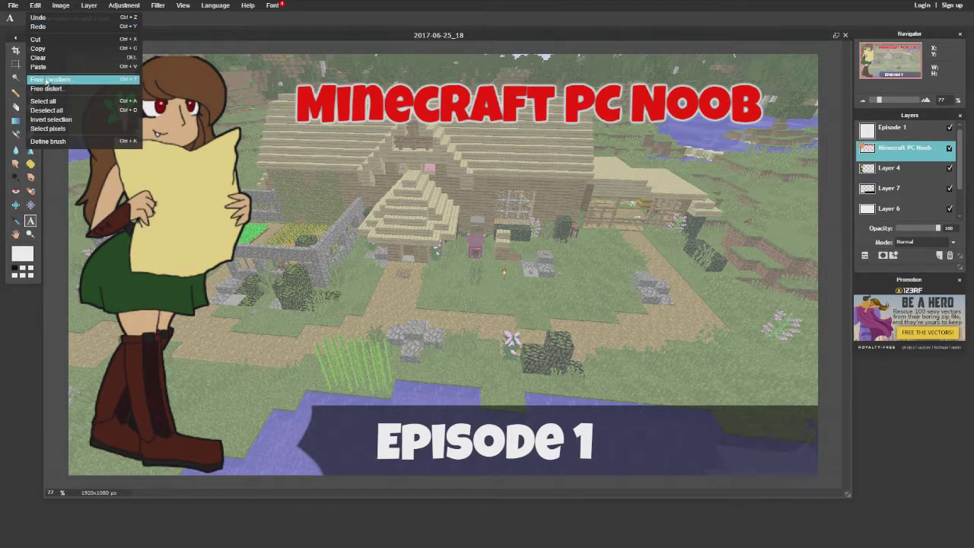
pyautogui.click(49, 80)
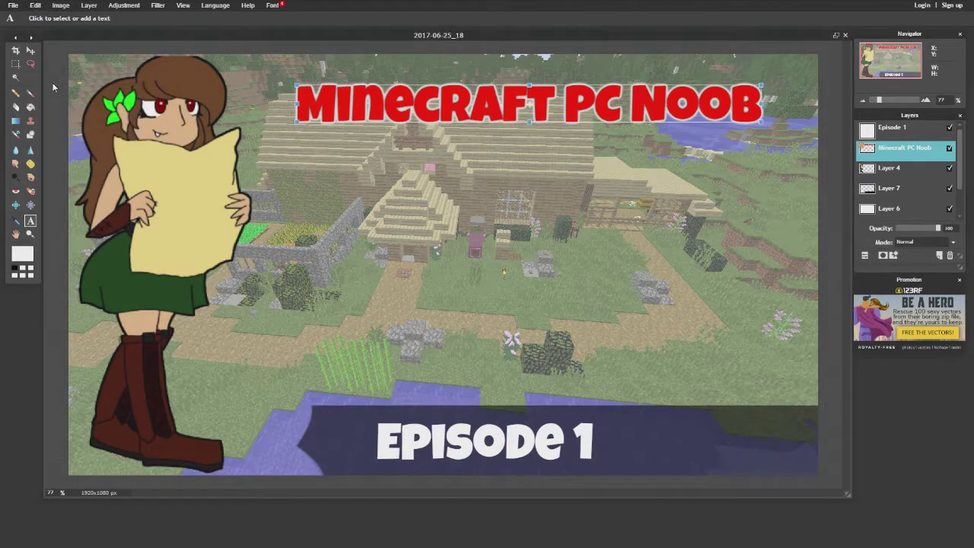
pyautogui.moveTo(298, 87); pyautogui.dragTo(254, 58)
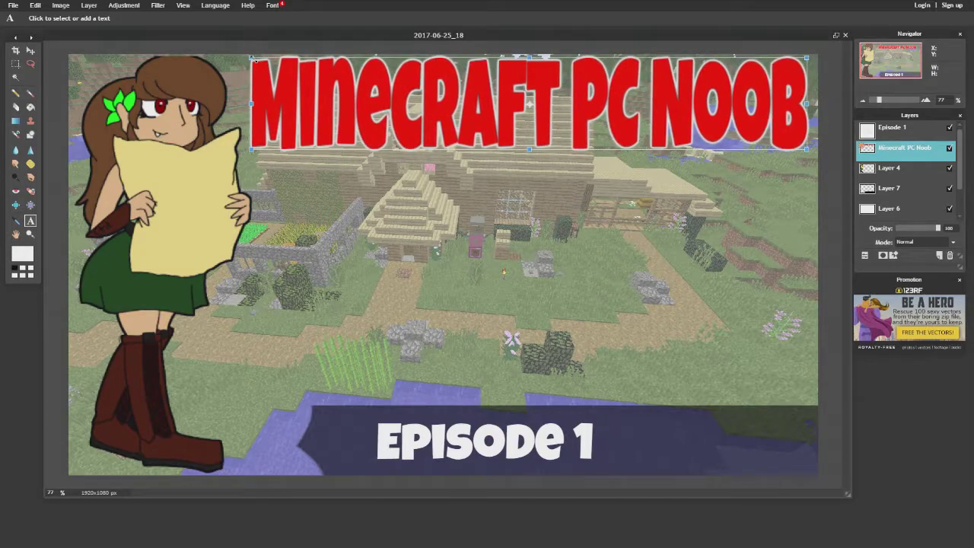
pyautogui.click(703, 154)
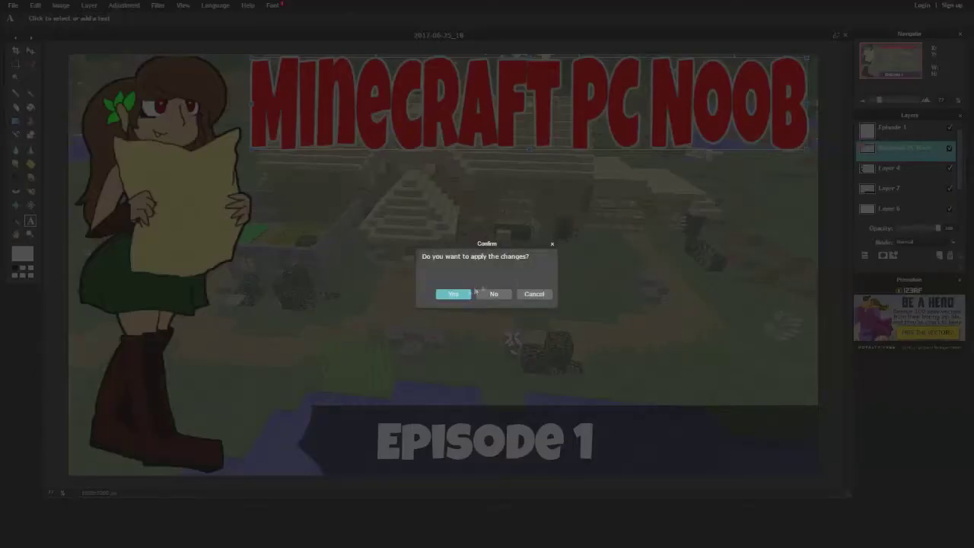
pyautogui.click(463, 289)
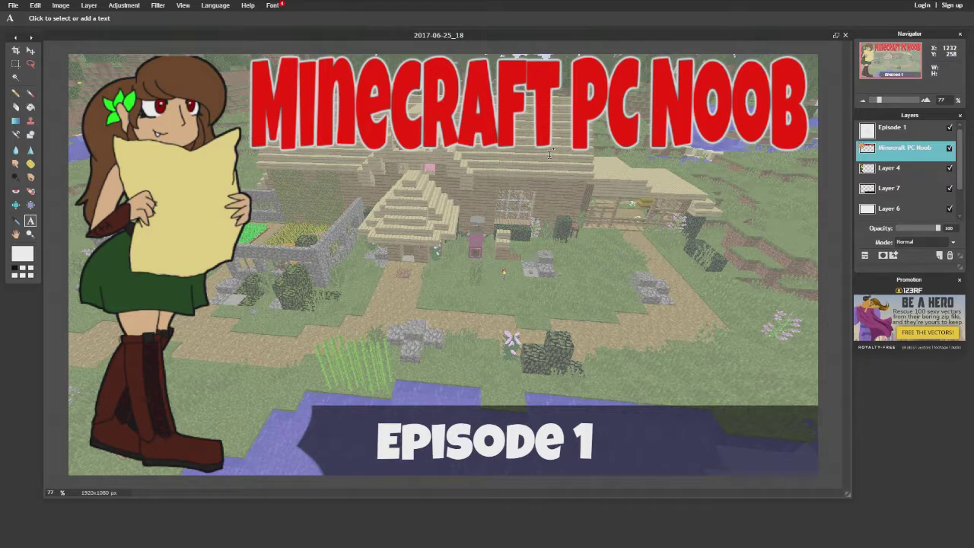